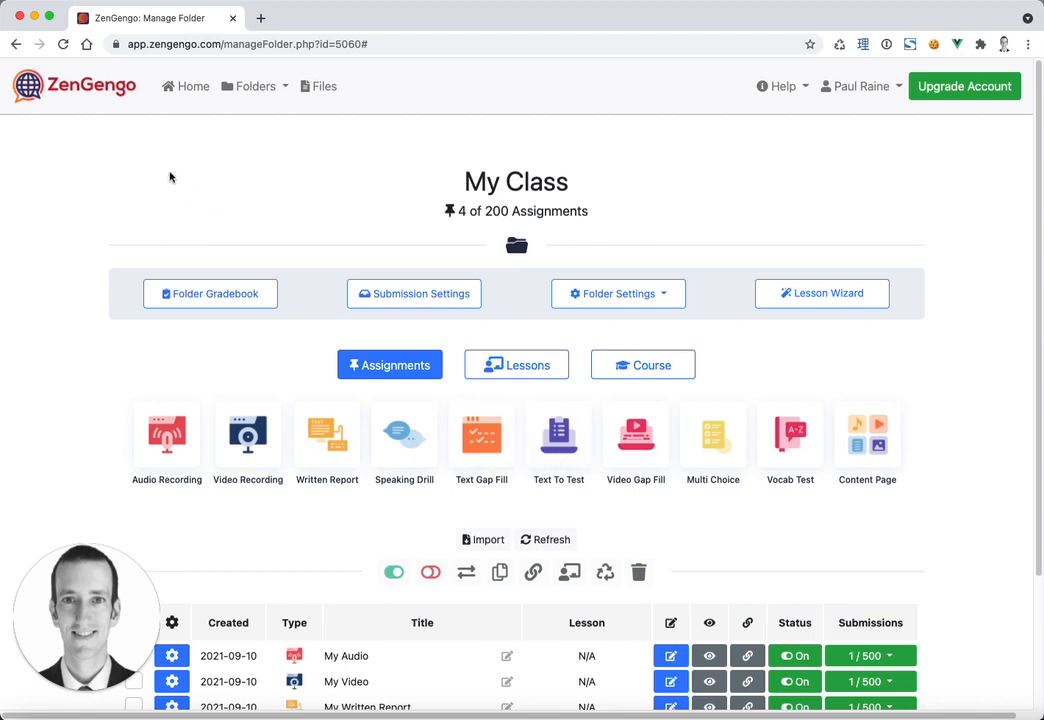
Step: Open the My Class folder and start a new Text To Test assignment
{"action": "left_click", "coordinate": [225, 82]}
{"action": "left_click", "coordinate": [240, 160]}
{"action": "scroll", "coordinate": [63, 350], "scroll_direction": "down", "scroll_amount": 3}
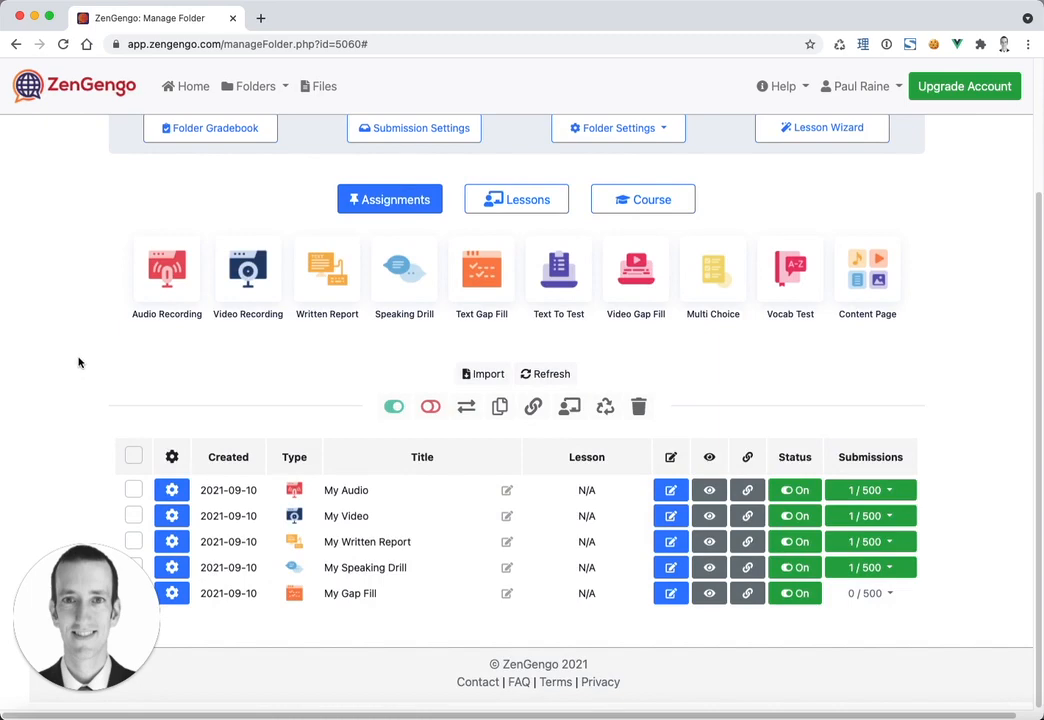
{"action": "left_click", "coordinate": [566, 279]}
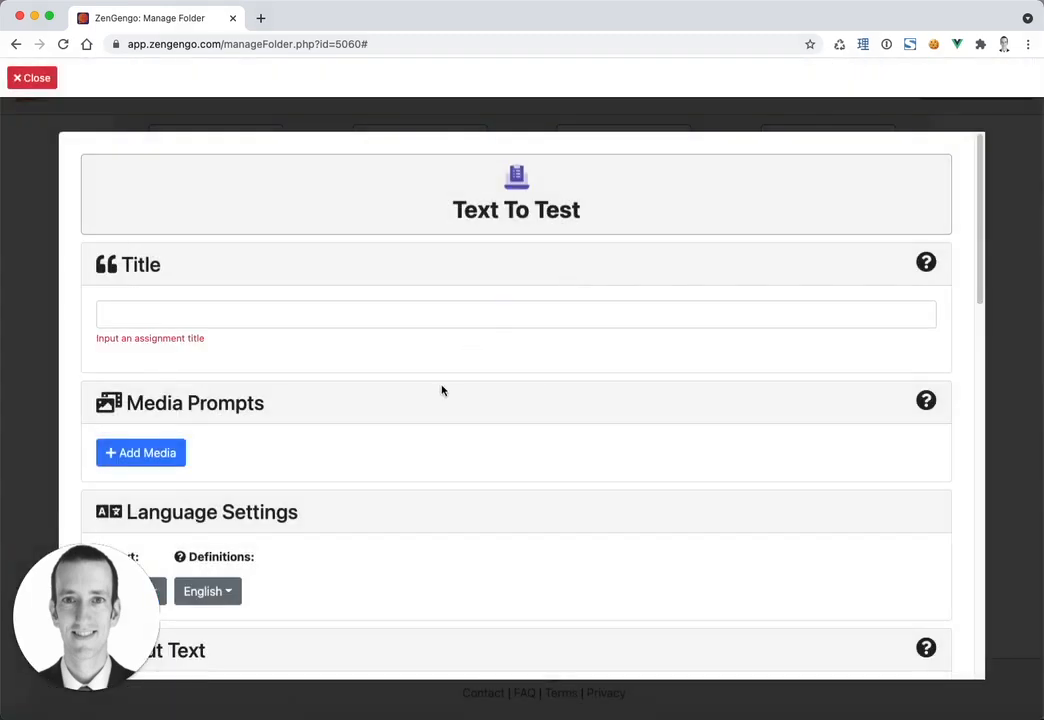
Step: Title the assignment "My Text to Test"
{"action": "left_click_drag", "start_coordinate": [979, 200], "coordinate": [980, 584]}
{"action": "scroll", "coordinate": [980, 584], "scroll_direction": "up", "scroll_amount": 15}
{"action": "left_click", "coordinate": [216, 315]}
{"action": "type", "text": "My TRe"}
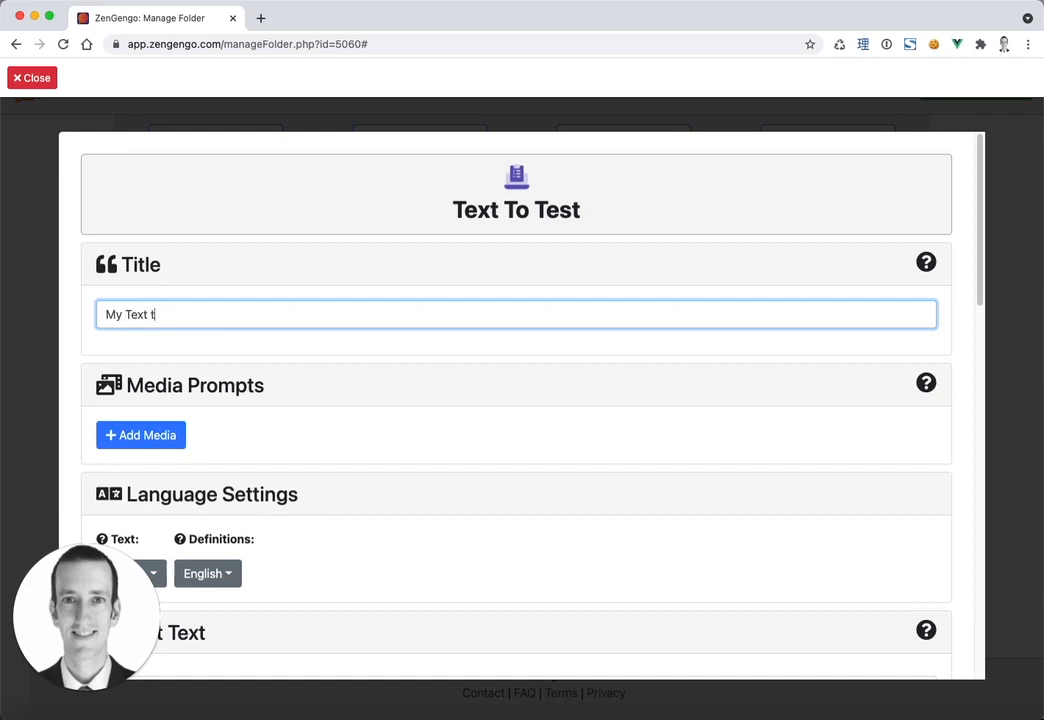
{"action": "type", "text": "xt to Test"}
Step: Examine which languages the Language Settings offer for the text and for the definitions
{"action": "scroll", "coordinate": [457, 417], "scroll_direction": "down", "scroll_amount": 3}
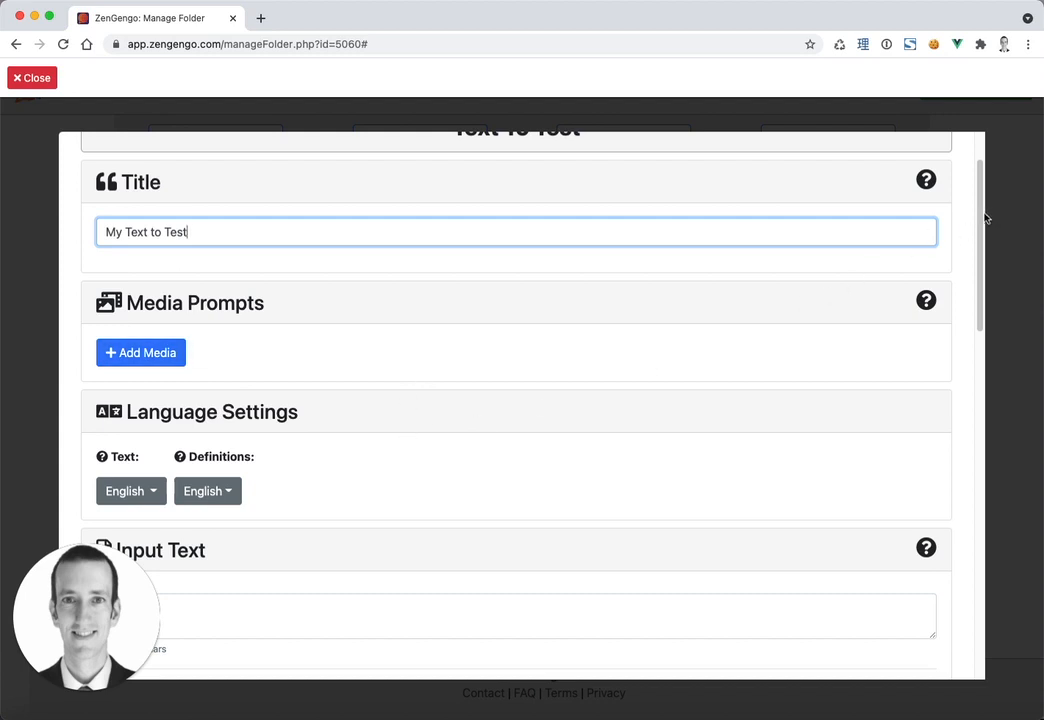
{"action": "left_click_drag", "start_coordinate": [981, 217], "coordinate": [972, 296]}
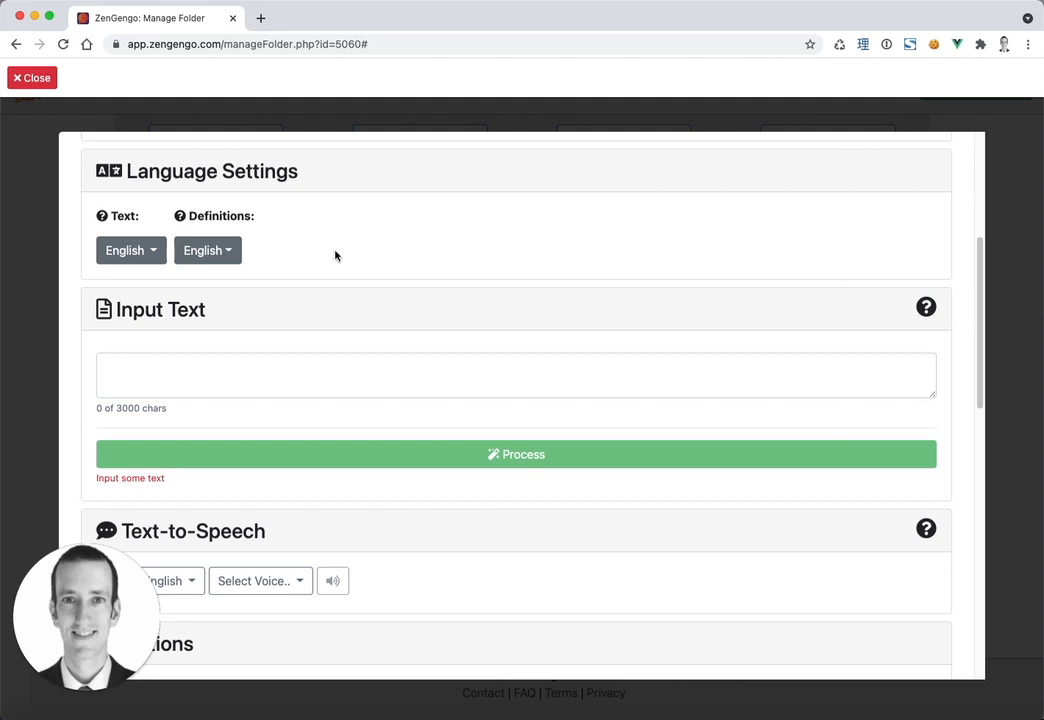
{"action": "left_click", "coordinate": [132, 255]}
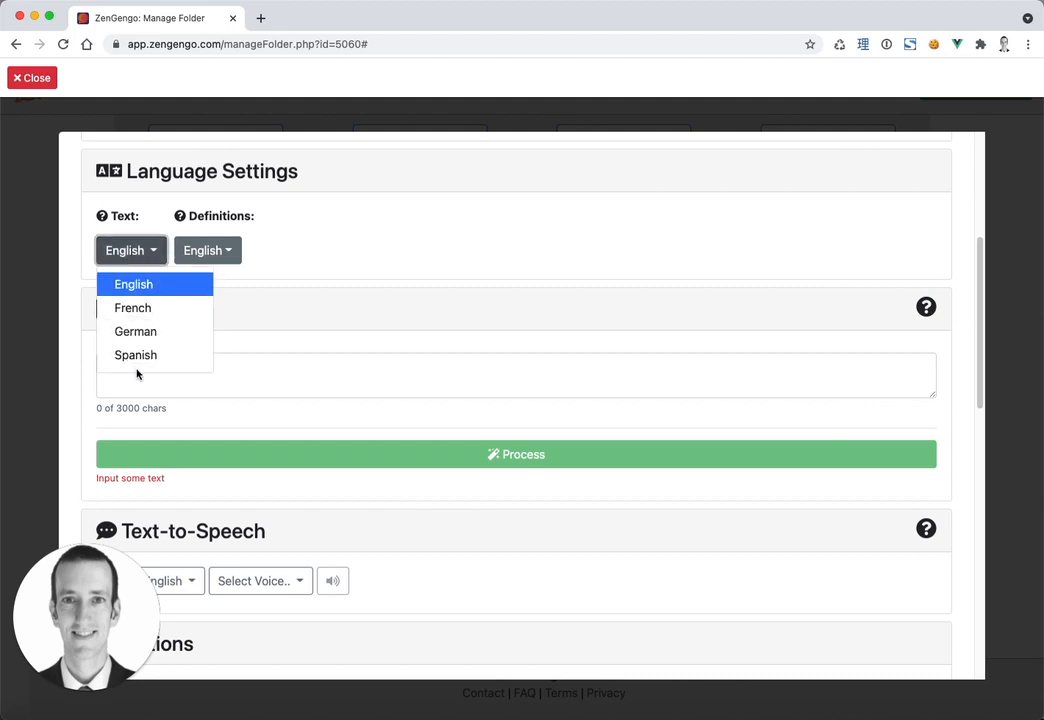
{"action": "left_click", "coordinate": [387, 249]}
{"action": "left_click", "coordinate": [231, 257]}
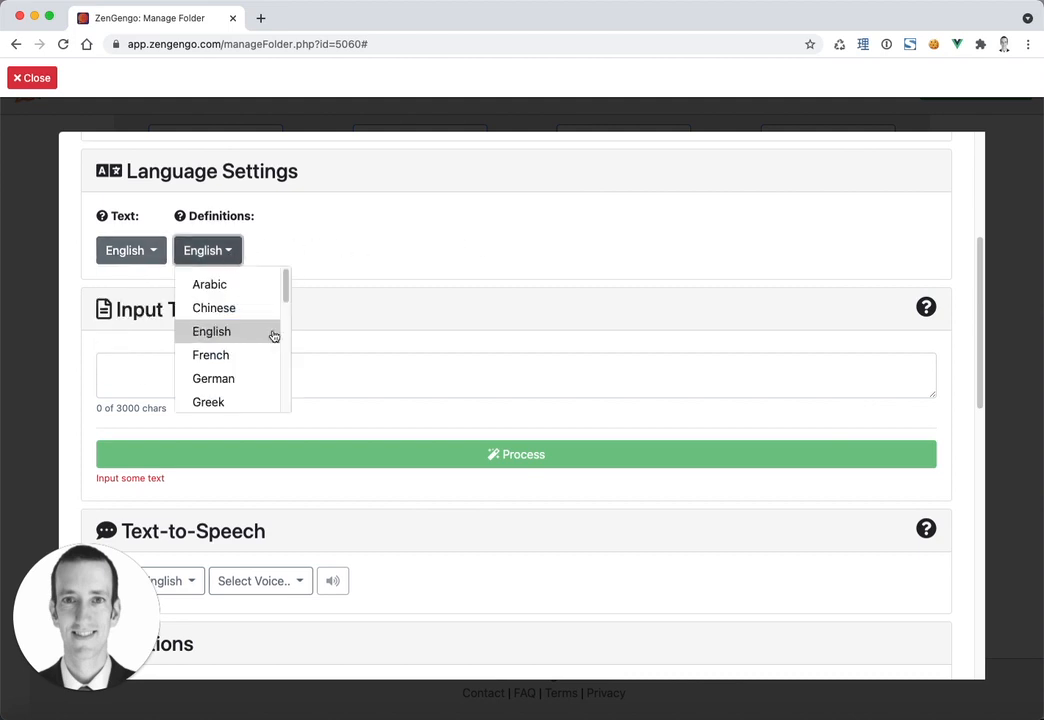
{"action": "mouse_move", "coordinate": [285, 293]}
{"action": "left_mouse_down"}
{"action": "mouse_move", "coordinate": [291, 382]}
{"action": "mouse_move", "coordinate": [290, 286]}
{"action": "left_mouse_up"}
{"action": "left_click", "coordinate": [380, 242]}
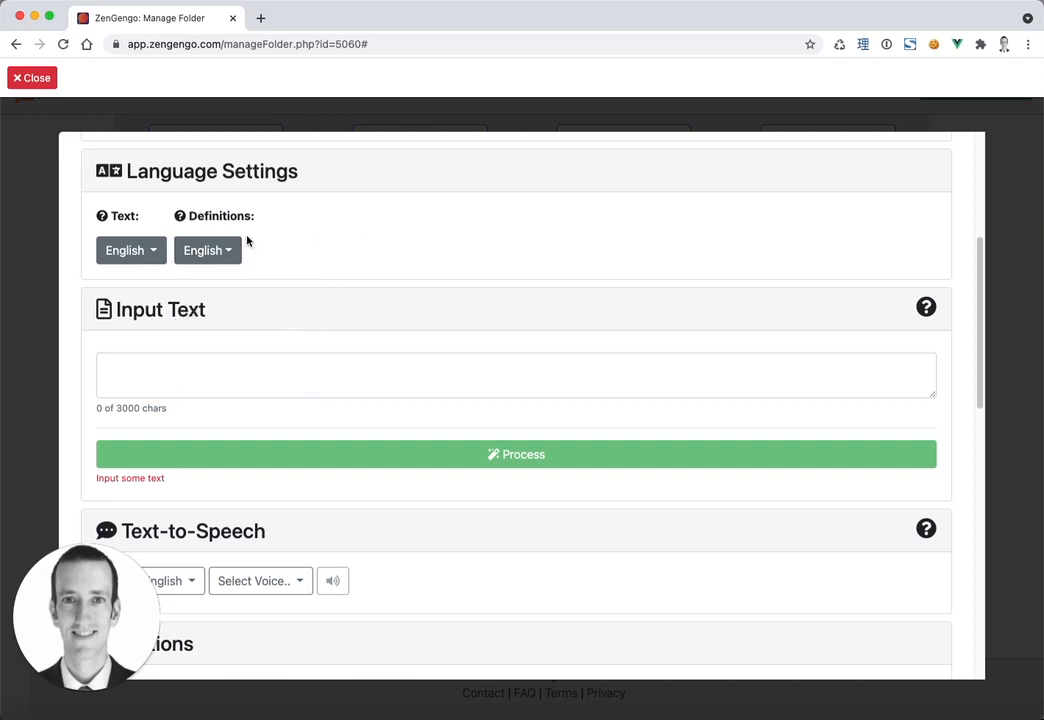
{"action": "left_click", "coordinate": [138, 250]}
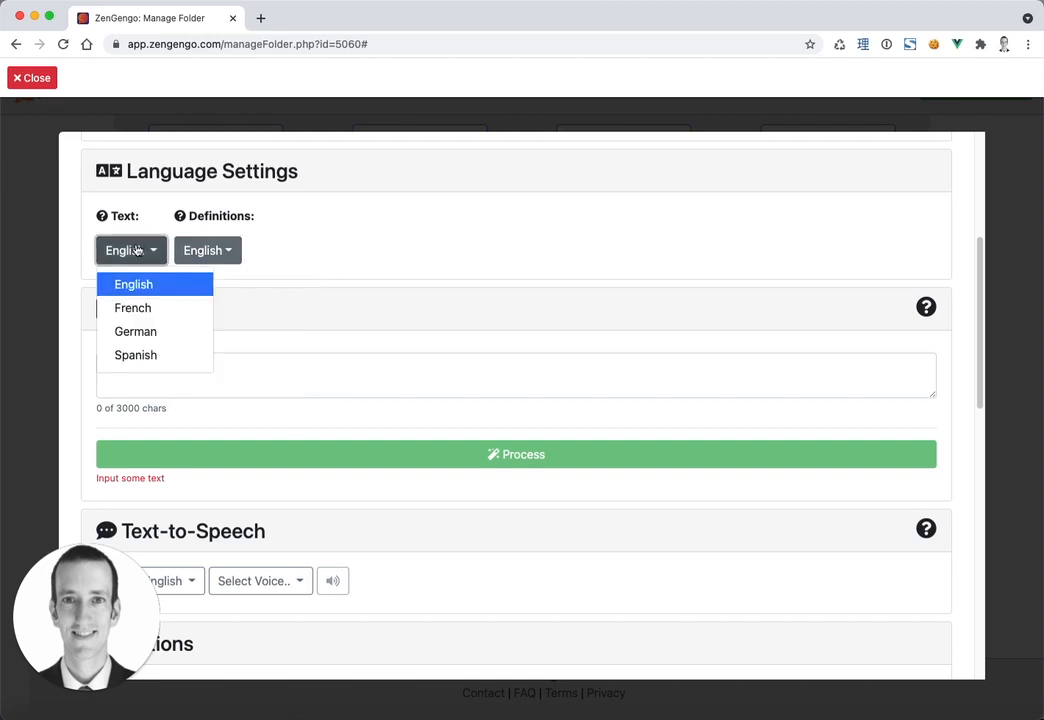
{"action": "left_click", "coordinate": [450, 233]}
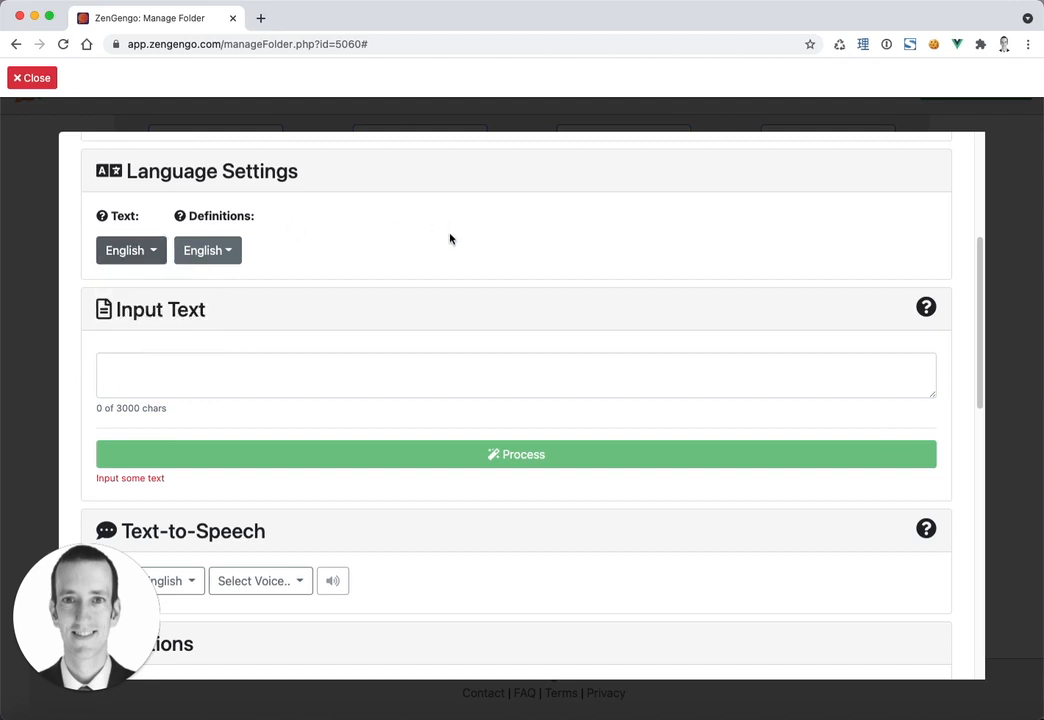
{"action": "left_click", "coordinate": [233, 251]}
{"action": "left_click_drag", "start_coordinate": [287, 283], "coordinate": [291, 419]}
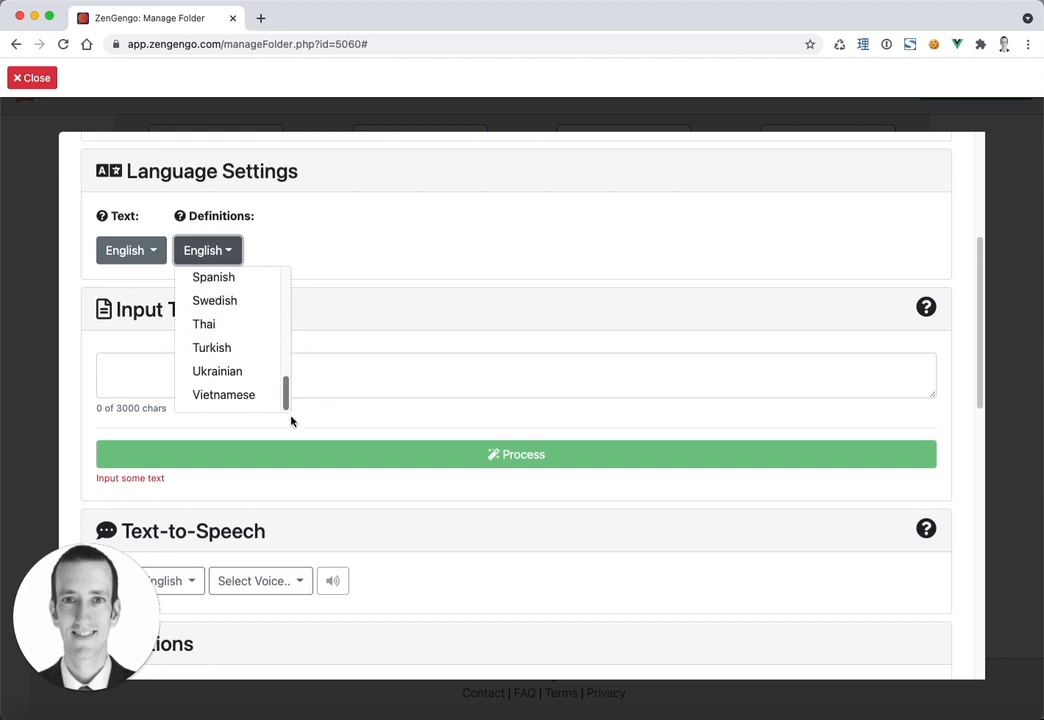
{"action": "left_click", "coordinate": [340, 263]}
Step: Try French as the text language while checking the definition languages, and return the text language to English
{"action": "left_click", "coordinate": [145, 258]}
{"action": "left_click", "coordinate": [140, 303]}
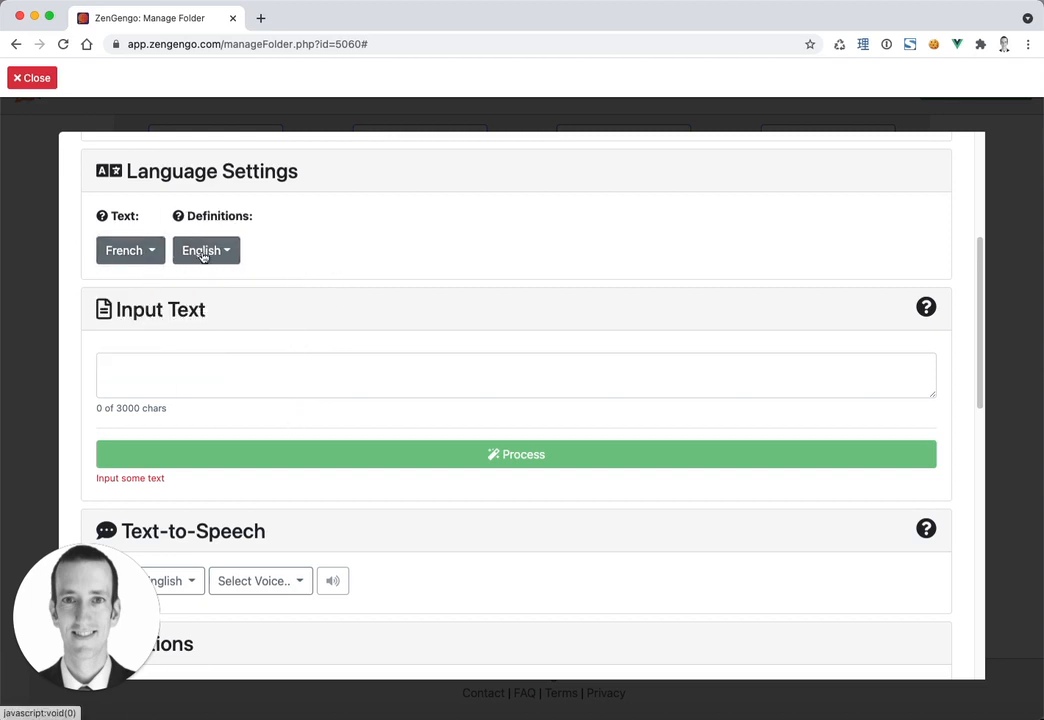
{"action": "left_click", "coordinate": [205, 256]}
{"action": "left_click_drag", "start_coordinate": [284, 380], "coordinate": [284, 282]}
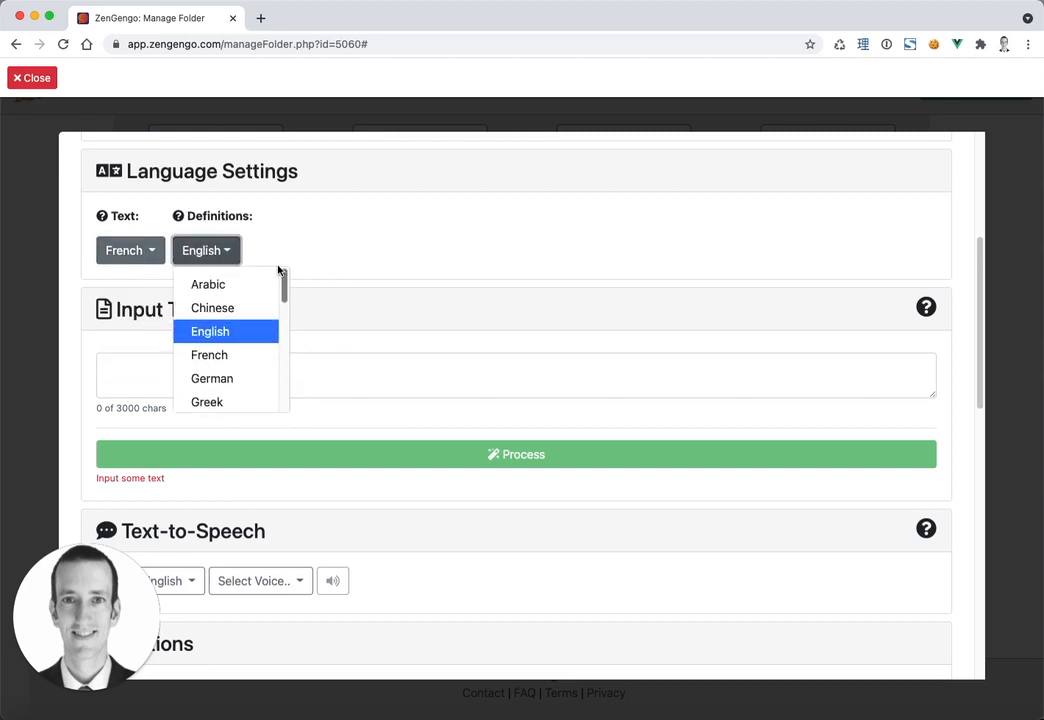
{"action": "left_click", "coordinate": [310, 238]}
{"action": "left_click", "coordinate": [135, 258]}
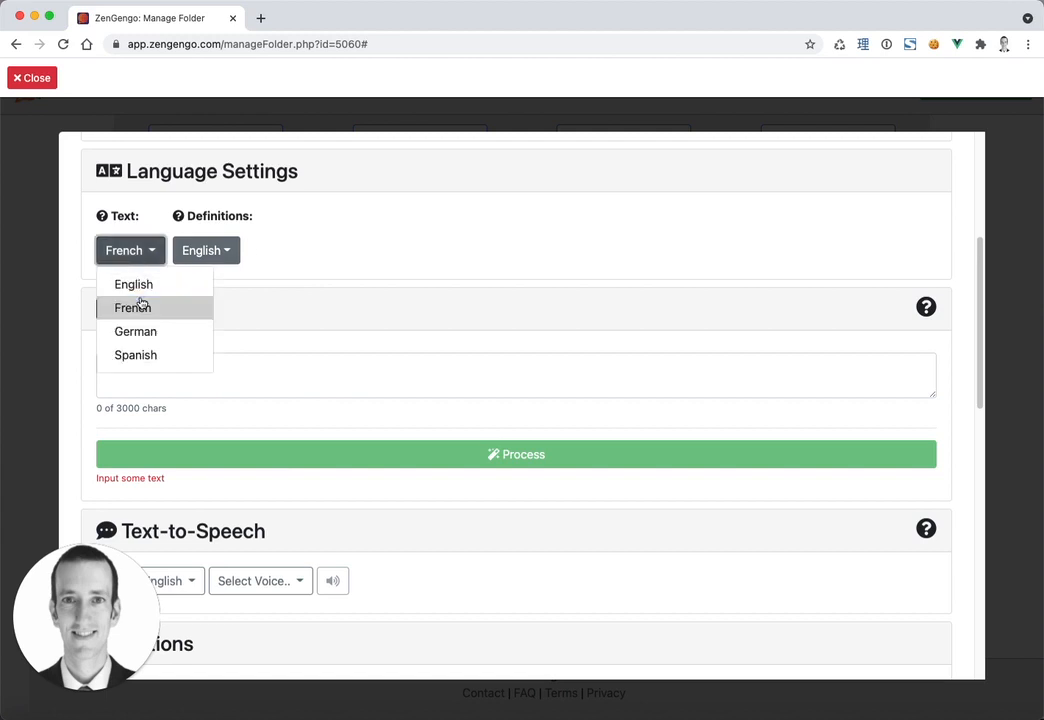
{"action": "left_click", "coordinate": [142, 286]}
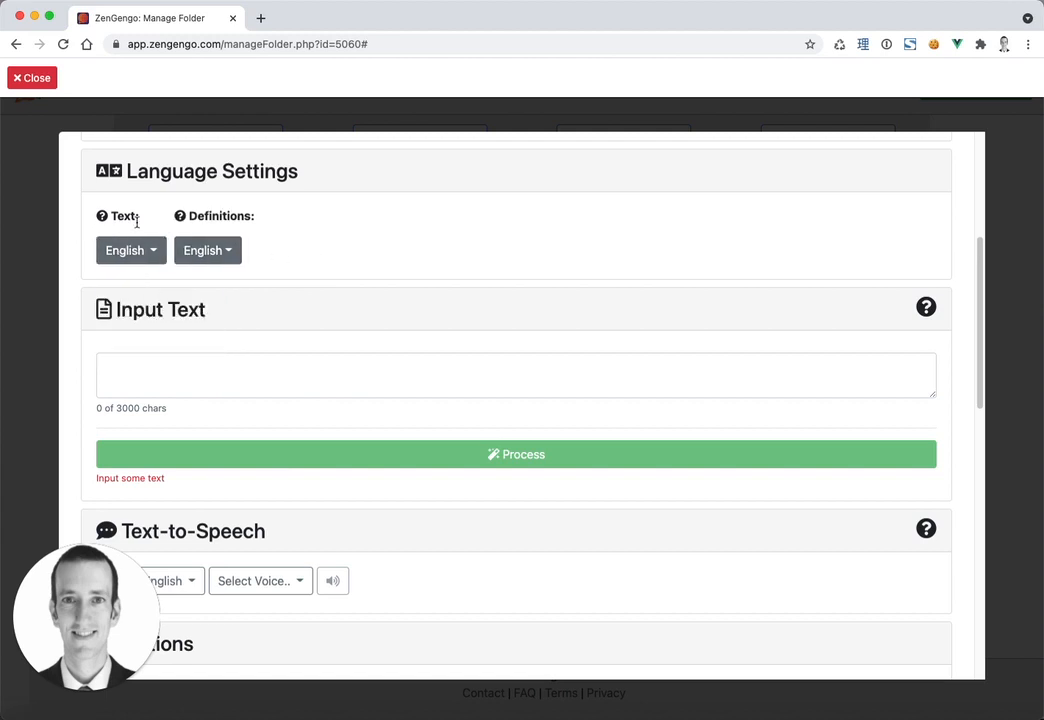
Step: Set the definitions language to Japanese
{"action": "left_click", "coordinate": [229, 258]}
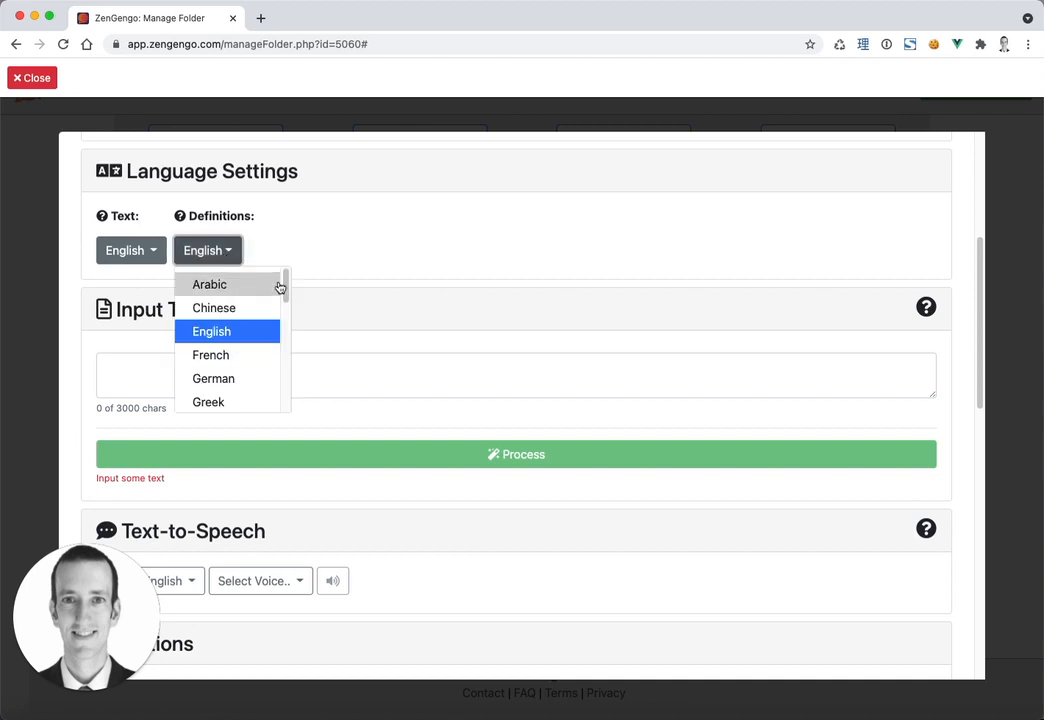
{"action": "left_click_drag", "start_coordinate": [281, 289], "coordinate": [287, 296]}
{"action": "scroll", "coordinate": [250, 320], "scroll_direction": "down", "scroll_amount": 2}
{"action": "left_click", "coordinate": [242, 352]}
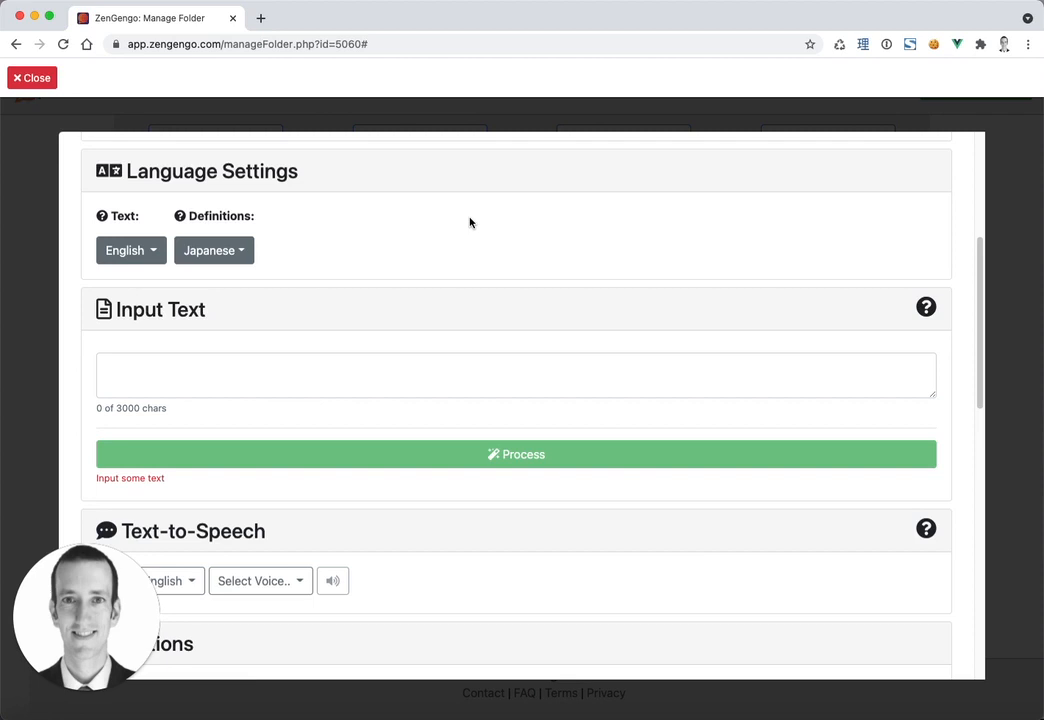
Step: Paste the copied English passage about Japan into the input text, enlarge its box to show every line, and process it
{"action": "scroll", "coordinate": [354, 455], "scroll_direction": "down", "scroll_amount": 3}
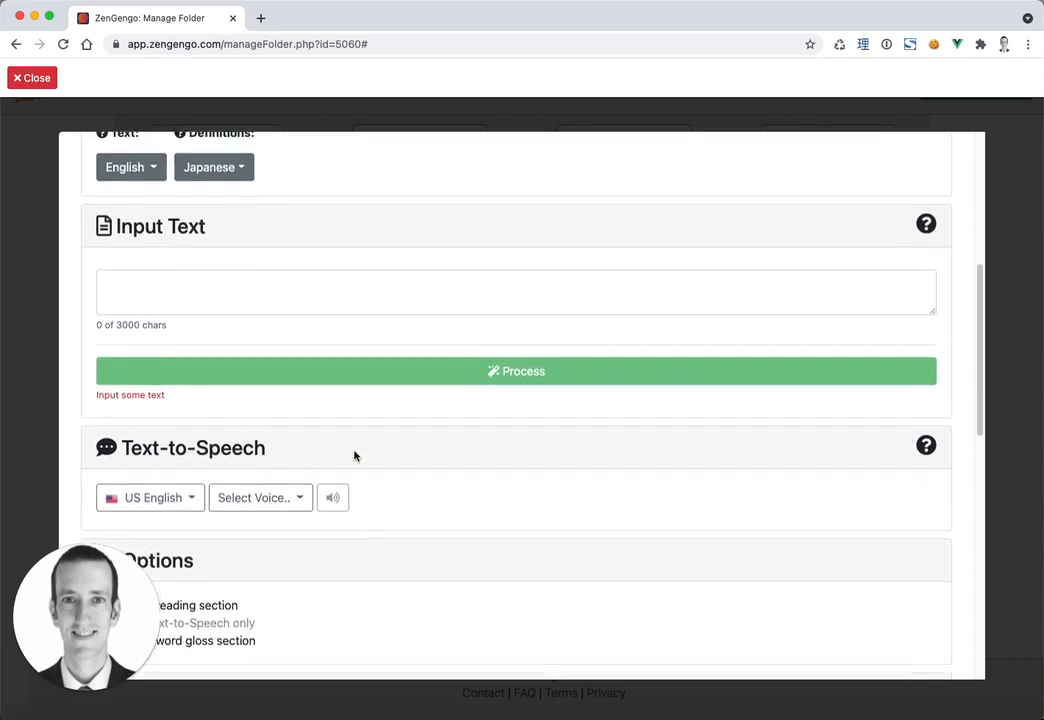
{"action": "left_click", "coordinate": [206, 268]}
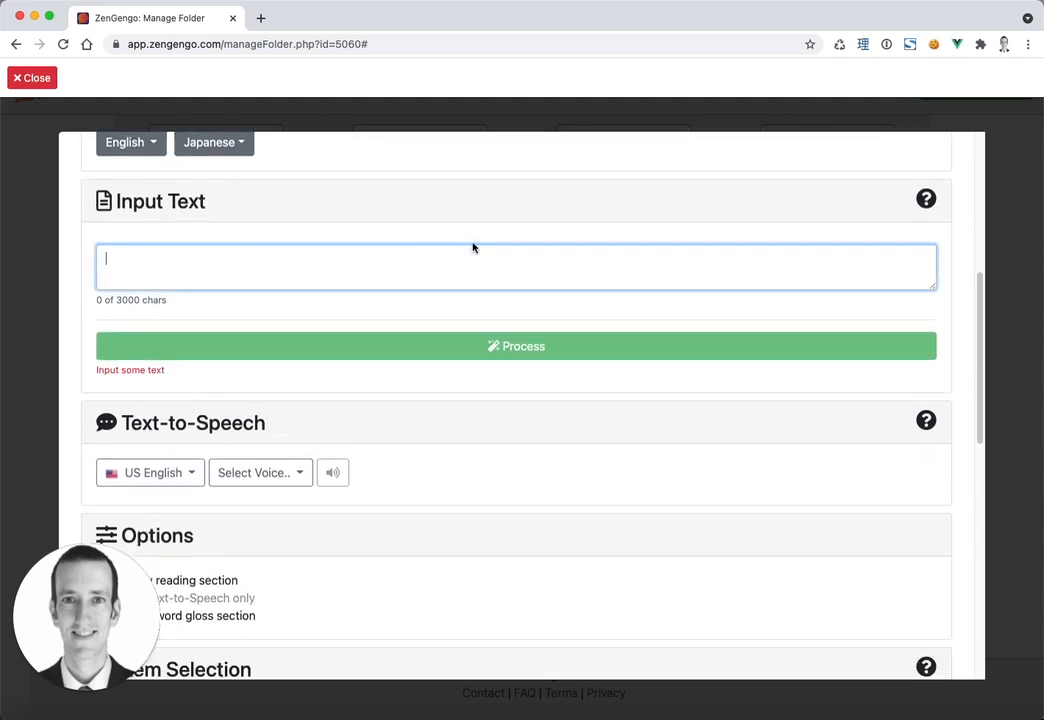
{"action": "key", "text": "super+v"}
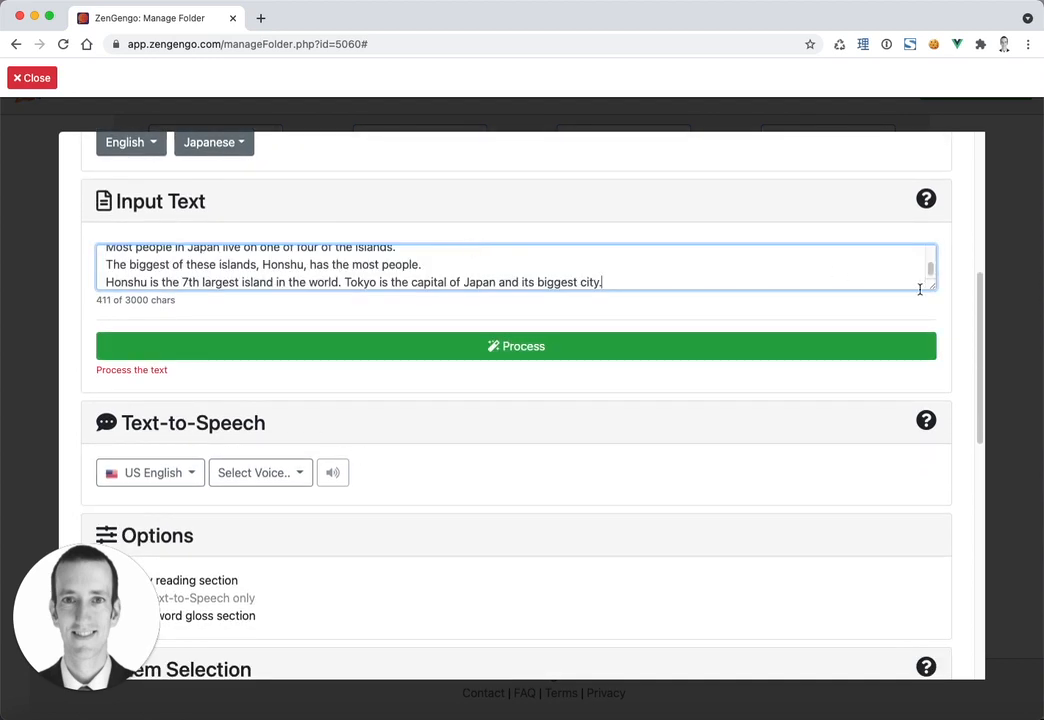
{"action": "left_click_drag", "start_coordinate": [932, 292], "coordinate": [934, 351]}
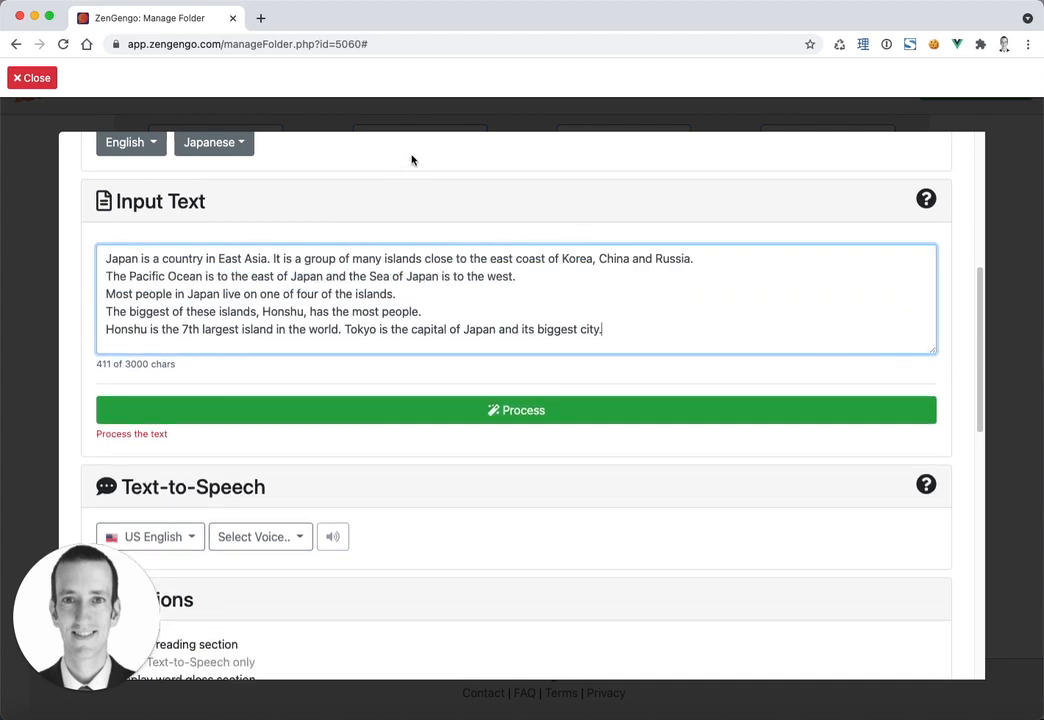
{"action": "scroll", "coordinate": [464, 475], "scroll_direction": "down", "scroll_amount": 2}
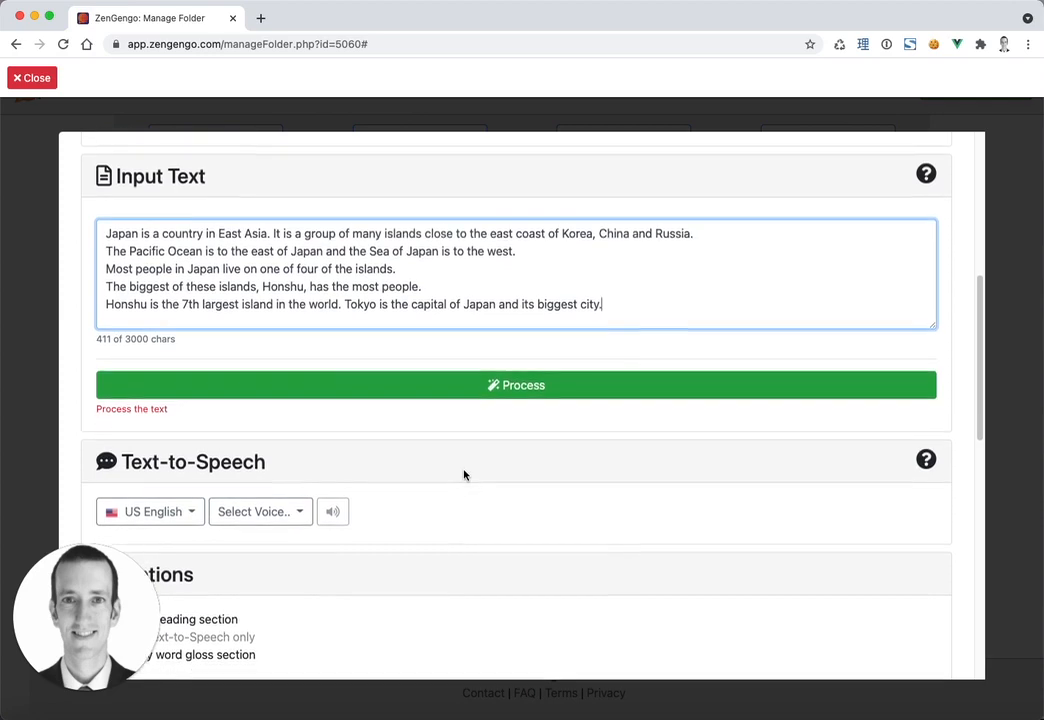
{"action": "scroll", "coordinate": [464, 475], "scroll_direction": "down", "scroll_amount": 5}
{"action": "scroll", "coordinate": [462, 473], "scroll_direction": "up", "scroll_amount": 2}
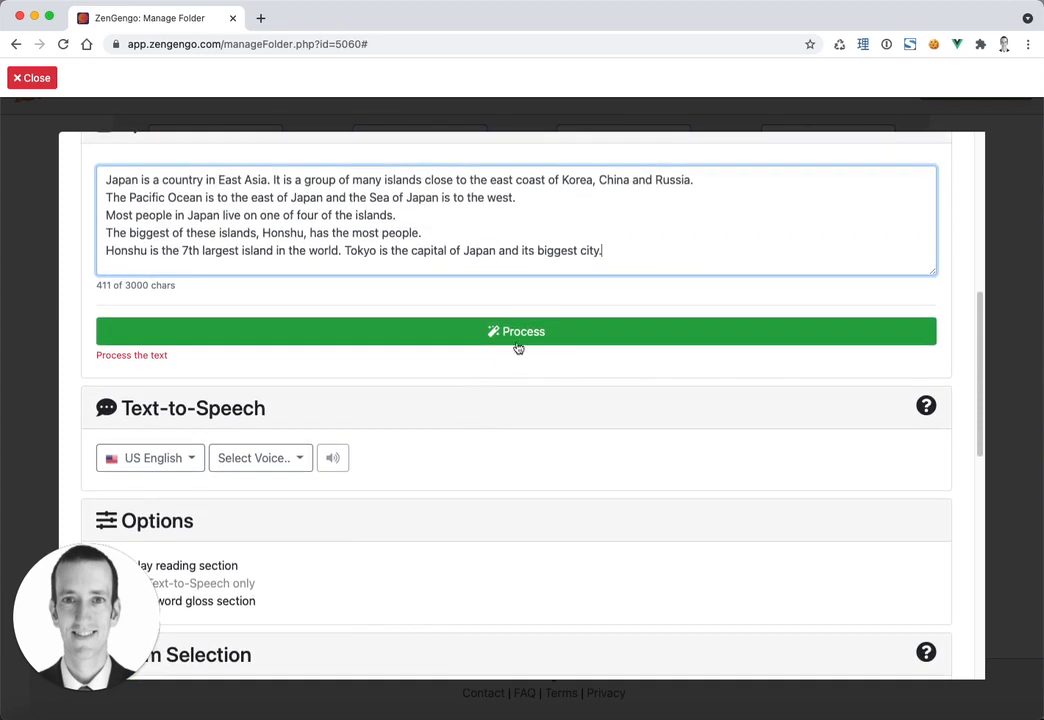
{"action": "left_click", "coordinate": [518, 344]}
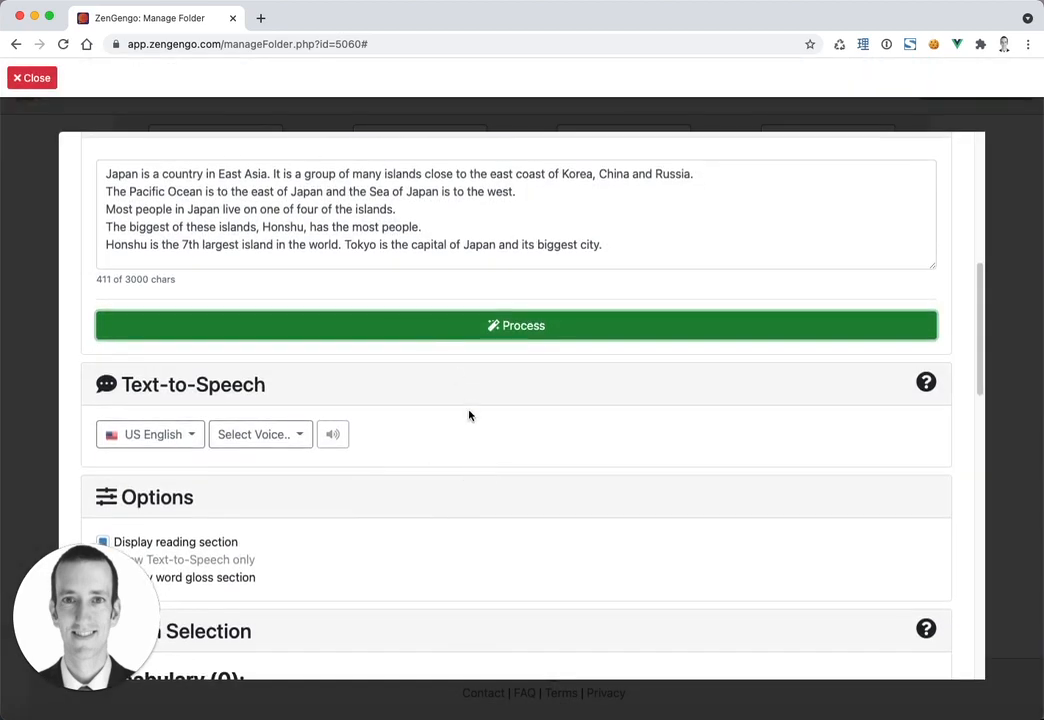
Step: Select the vocabulary items Pacific Ocean, Sea of Japan, close to, country and islands for the test
{"action": "scroll", "coordinate": [469, 415], "scroll_direction": "down", "scroll_amount": 5}
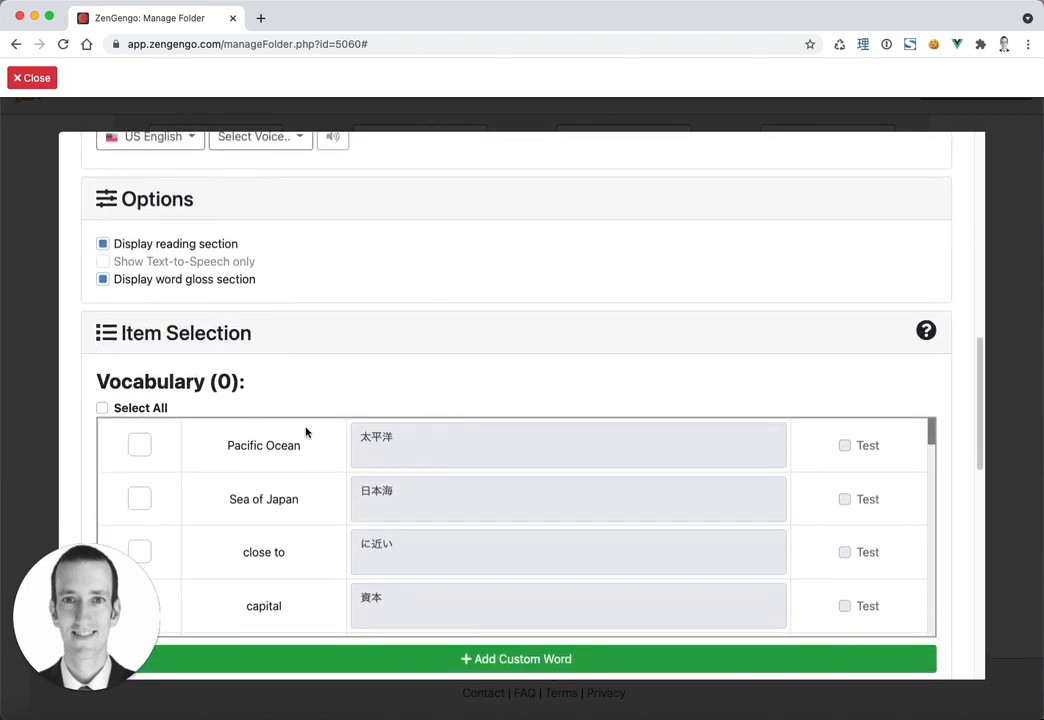
{"action": "scroll", "coordinate": [81, 472], "scroll_direction": "down", "scroll_amount": 2}
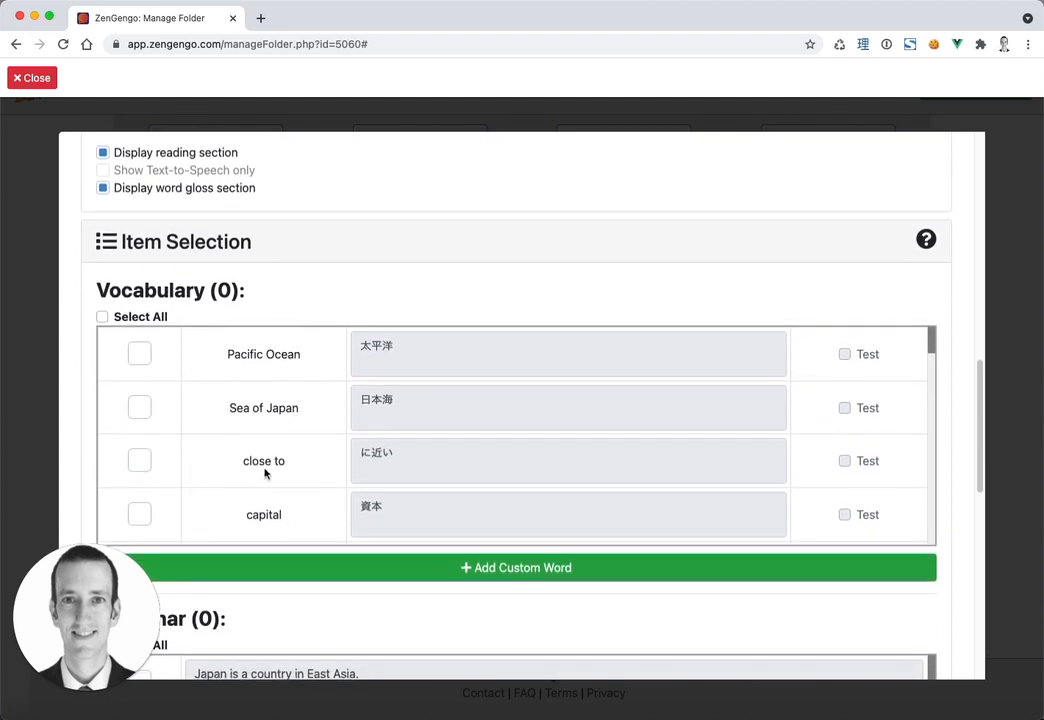
{"action": "mouse_move", "coordinate": [929, 340]}
{"action": "left_mouse_down"}
{"action": "mouse_move", "coordinate": [928, 527]}
{"action": "mouse_move", "coordinate": [930, 355]}
{"action": "mouse_move", "coordinate": [948, 564]}
{"action": "mouse_move", "coordinate": [948, 340]}
{"action": "left_mouse_up"}
{"action": "left_click_drag", "start_coordinate": [980, 388], "coordinate": [1005, 396]}
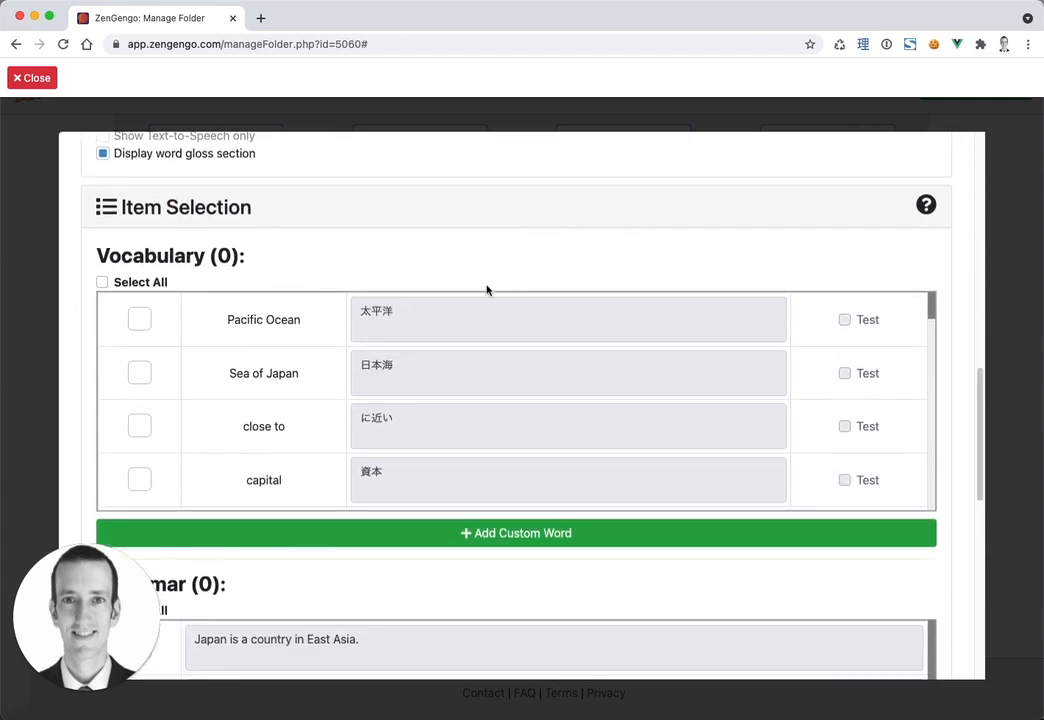
{"action": "left_click", "coordinate": [140, 319]}
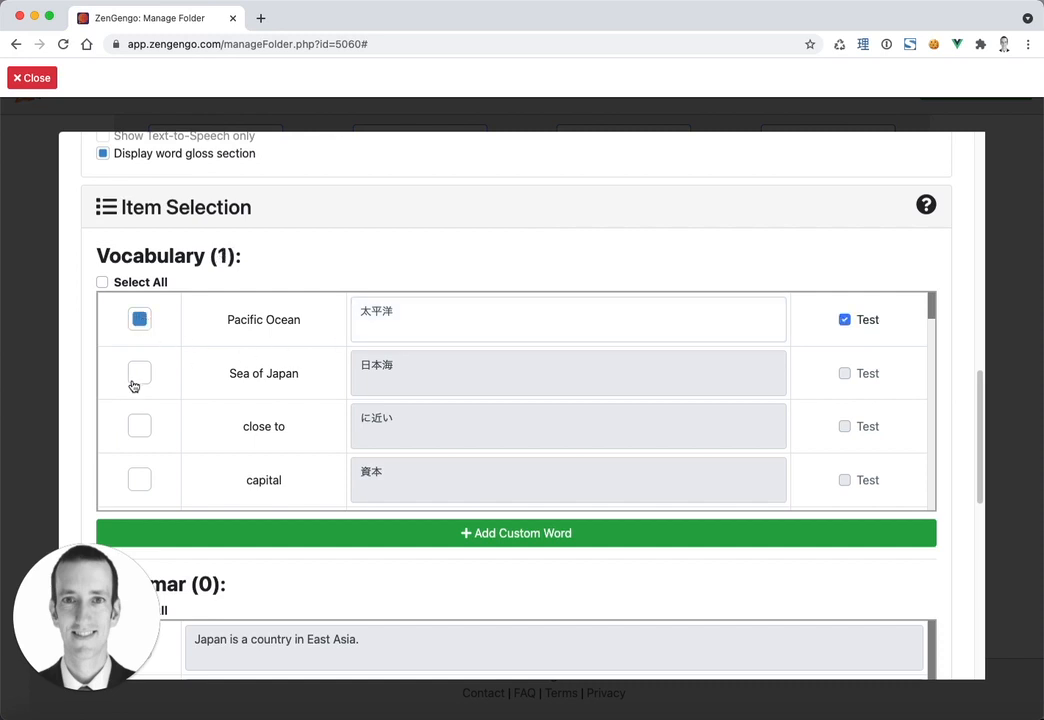
{"action": "left_click", "coordinate": [139, 372]}
{"action": "left_click", "coordinate": [139, 425]}
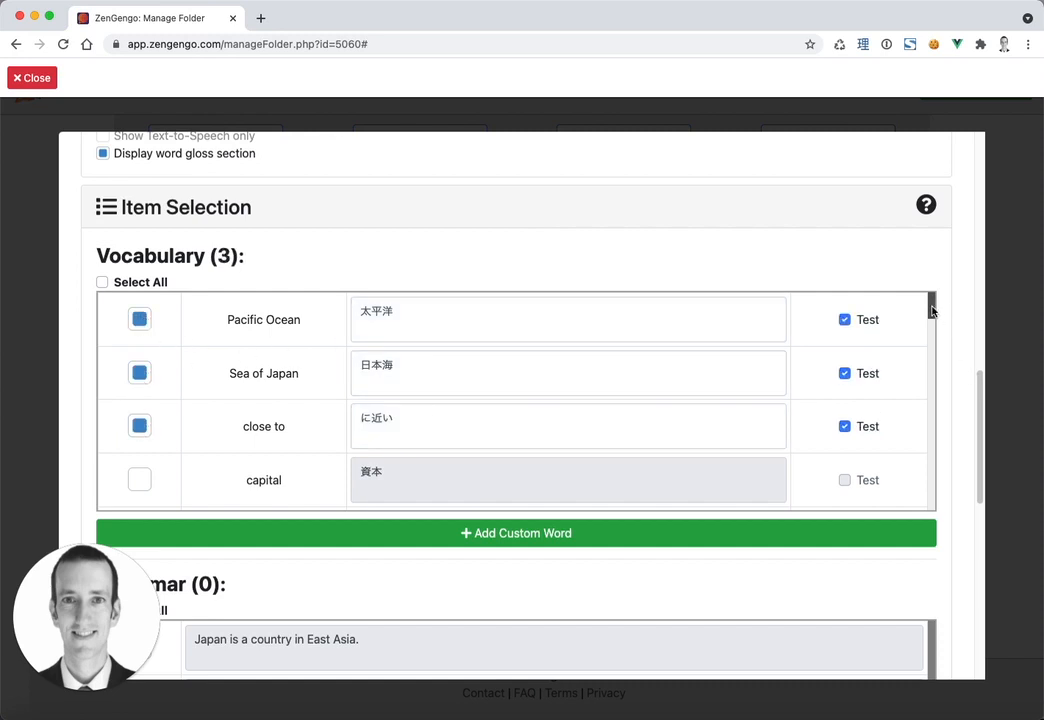
{"action": "scroll", "coordinate": [929, 336], "scroll_direction": "down", "scroll_amount": 5}
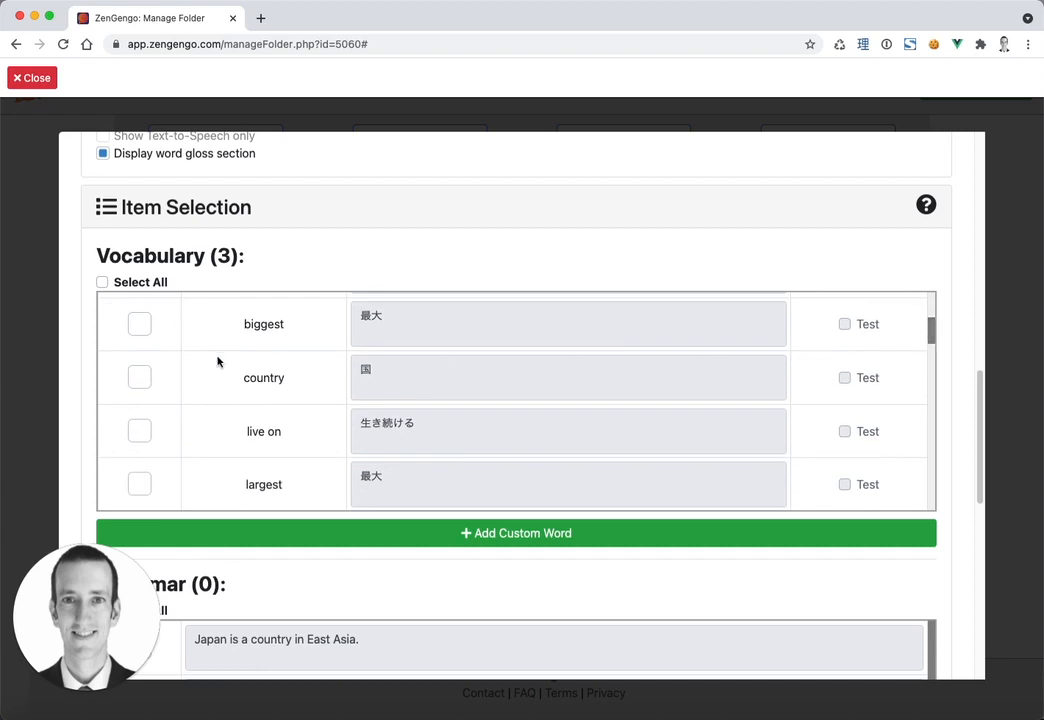
{"action": "left_click", "coordinate": [139, 377]}
{"action": "scroll", "coordinate": [931, 335], "scroll_direction": "down", "scroll_amount": 3}
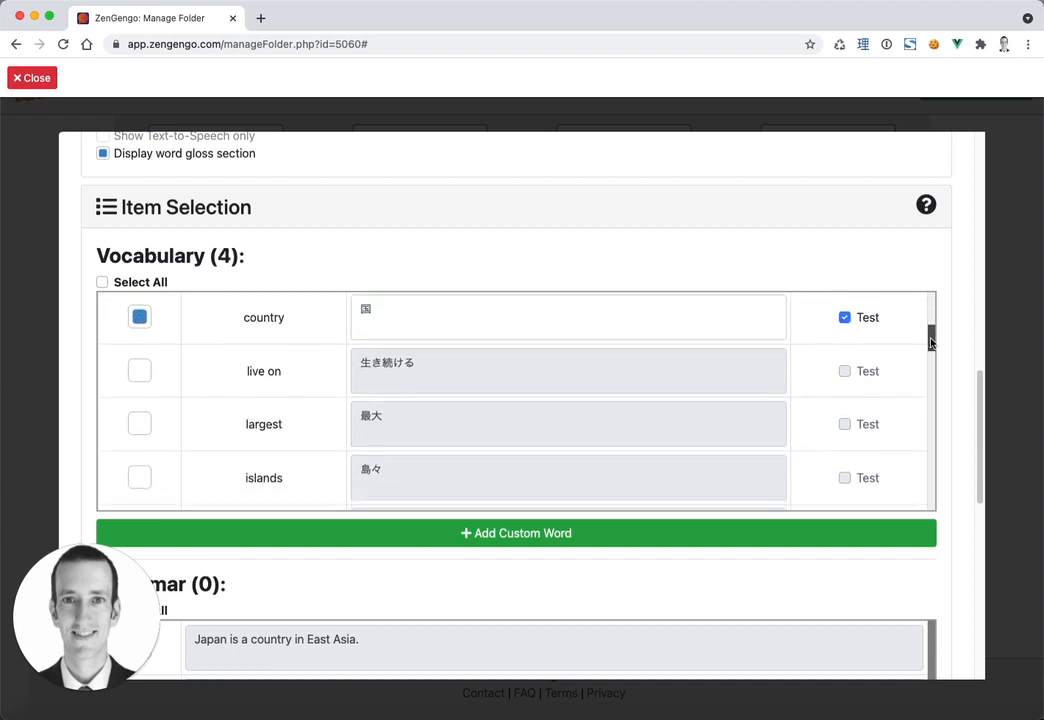
{"action": "left_click", "coordinate": [139, 429]}
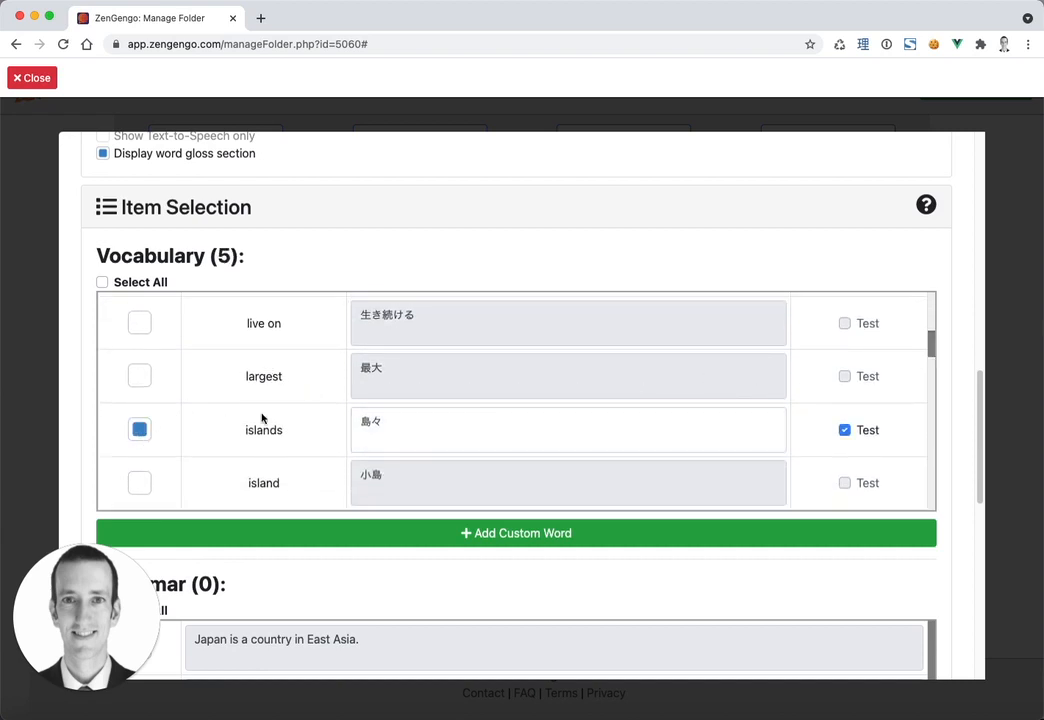
{"action": "left_click_drag", "start_coordinate": [929, 343], "coordinate": [932, 298]}
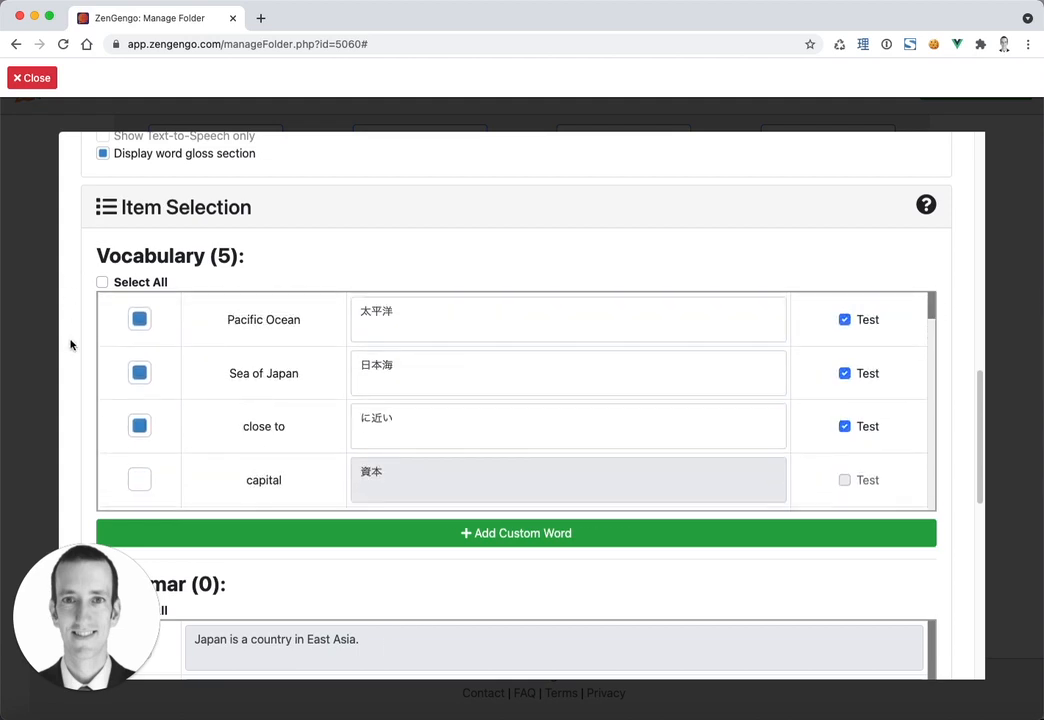
Step: Select all grammar sentences from the passage for the test
{"action": "scroll", "coordinate": [72, 340], "scroll_direction": "down", "scroll_amount": 5}
{"action": "scroll", "coordinate": [74, 347], "scroll_direction": "down", "scroll_amount": 5}
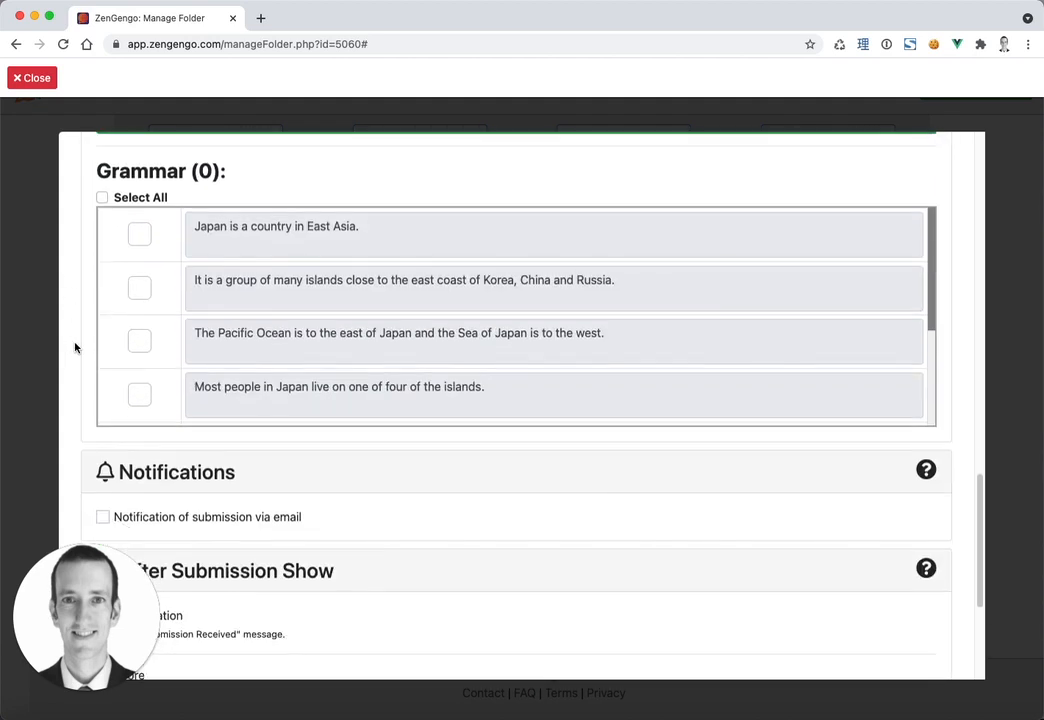
{"action": "scroll", "coordinate": [74, 347], "scroll_direction": "up", "scroll_amount": 4}
{"action": "scroll", "coordinate": [74, 347], "scroll_direction": "down", "scroll_amount": 1}
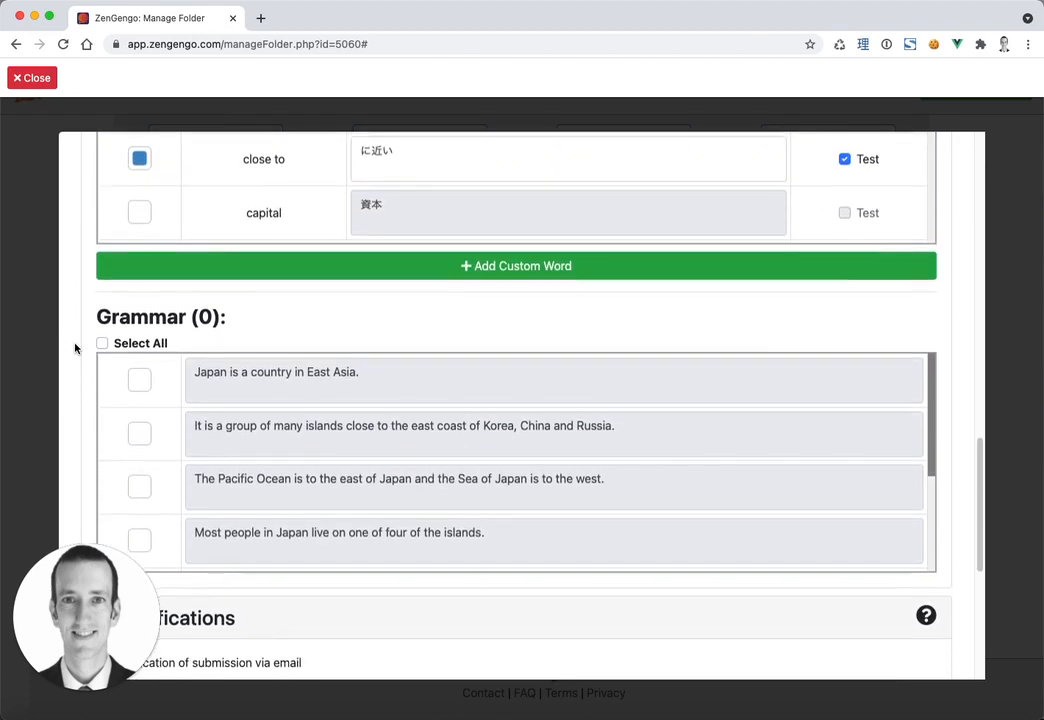
{"action": "scroll", "coordinate": [74, 347], "scroll_direction": "down", "scroll_amount": 3}
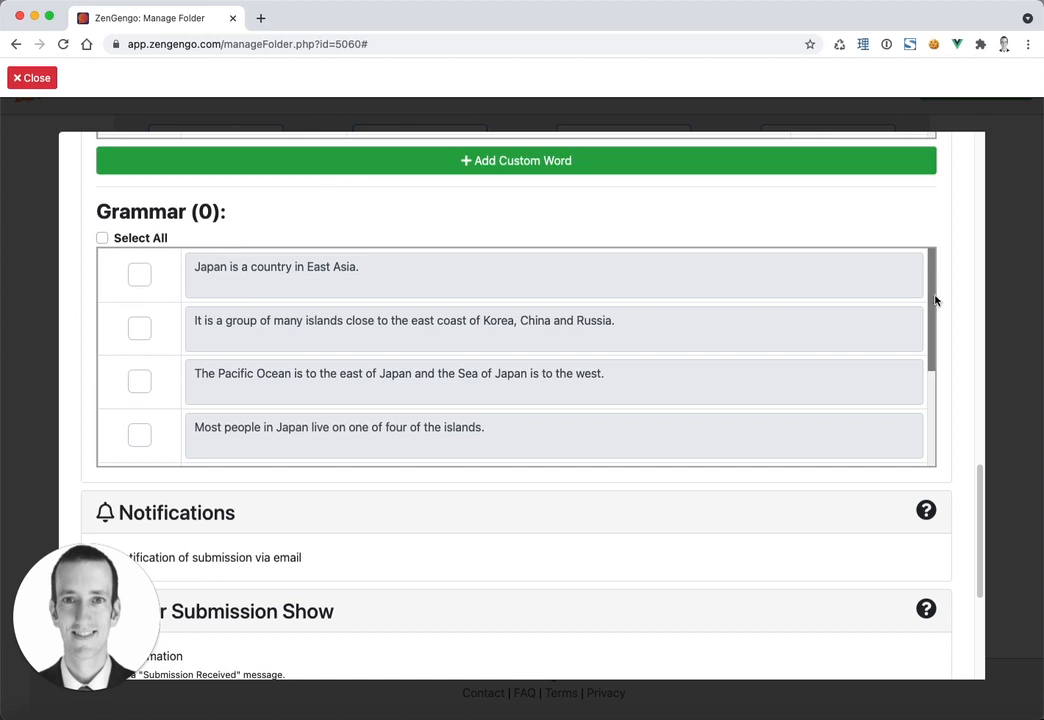
{"action": "mouse_move", "coordinate": [932, 298]}
{"action": "left_mouse_down"}
{"action": "mouse_move", "coordinate": [923, 405]}
{"action": "mouse_move", "coordinate": [927, 282]}
{"action": "left_mouse_up"}
{"action": "left_click", "coordinate": [152, 237]}
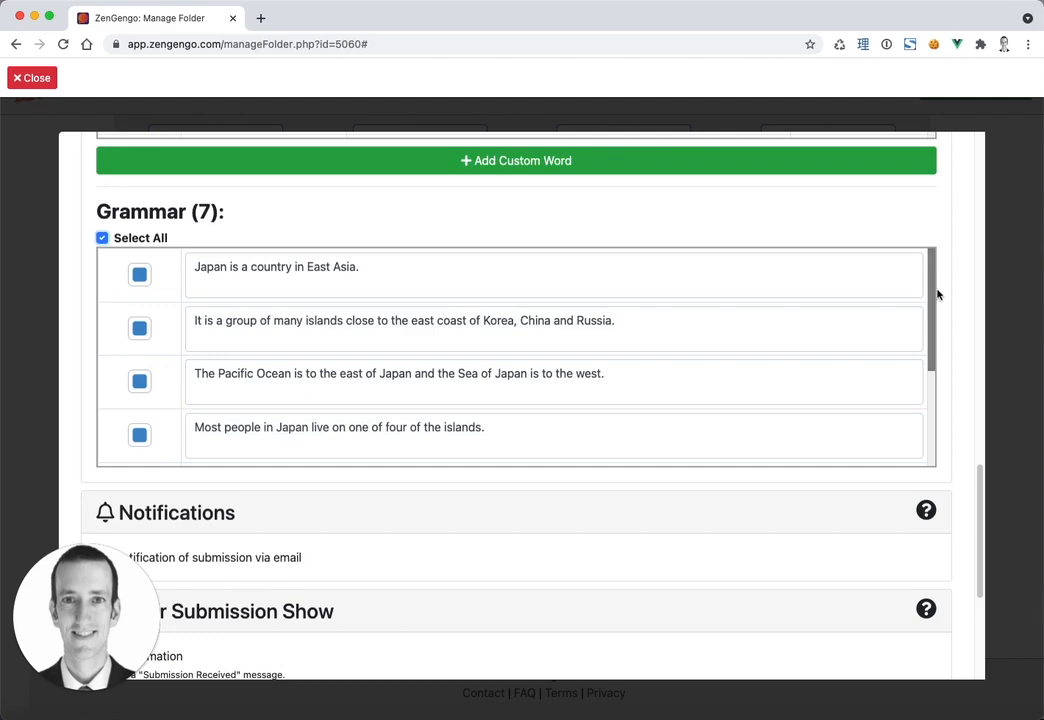
Step: Set the text-to-speech to UK English with the voice Amy, and play a sample of it
{"action": "scroll", "coordinate": [932, 316], "scroll_direction": "down", "scroll_amount": 2}
{"action": "scroll", "coordinate": [932, 316], "scroll_direction": "down", "scroll_amount": 3}
{"action": "scroll", "coordinate": [932, 320], "scroll_direction": "up", "scroll_amount": 5}
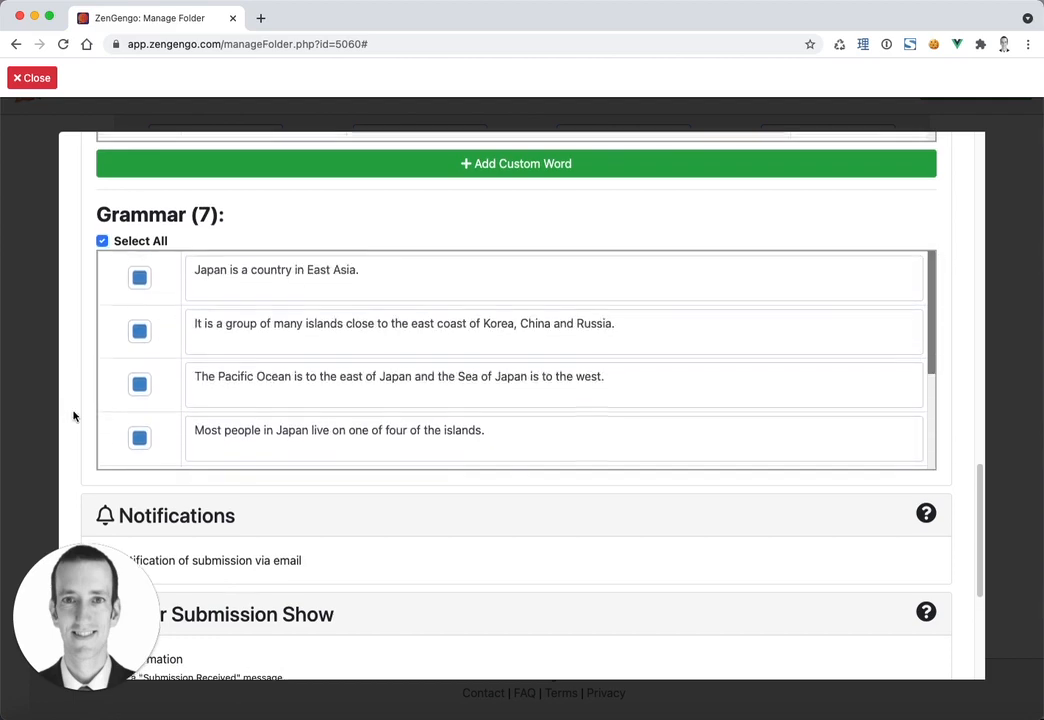
{"action": "scroll", "coordinate": [75, 415], "scroll_direction": "up", "scroll_amount": 10}
{"action": "scroll", "coordinate": [77, 408], "scroll_direction": "up", "scroll_amount": 5}
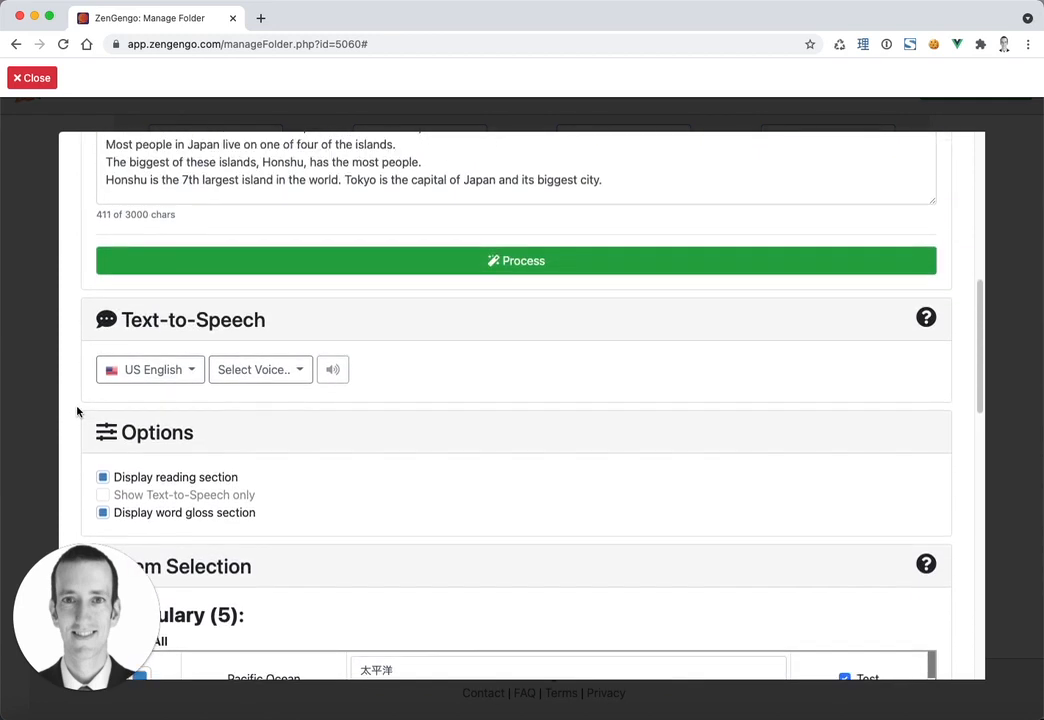
{"action": "scroll", "coordinate": [68, 434], "scroll_direction": "down", "scroll_amount": 2}
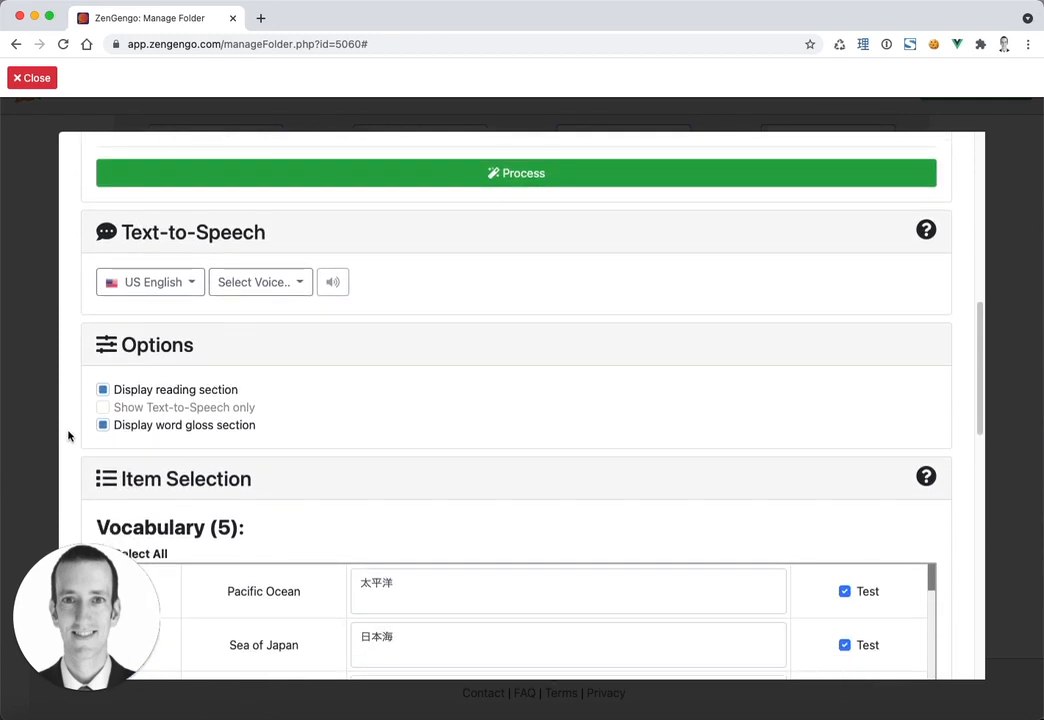
{"action": "left_click_drag", "start_coordinate": [87, 617], "coordinate": [955, 79]}
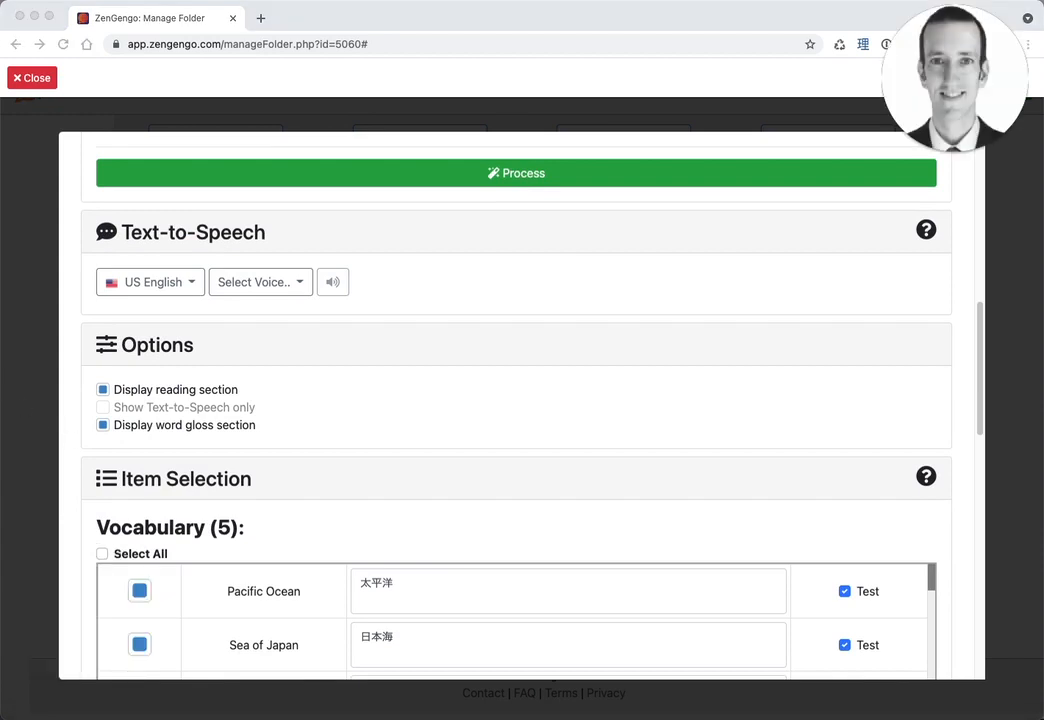
{"action": "left_click", "coordinate": [451, 287]}
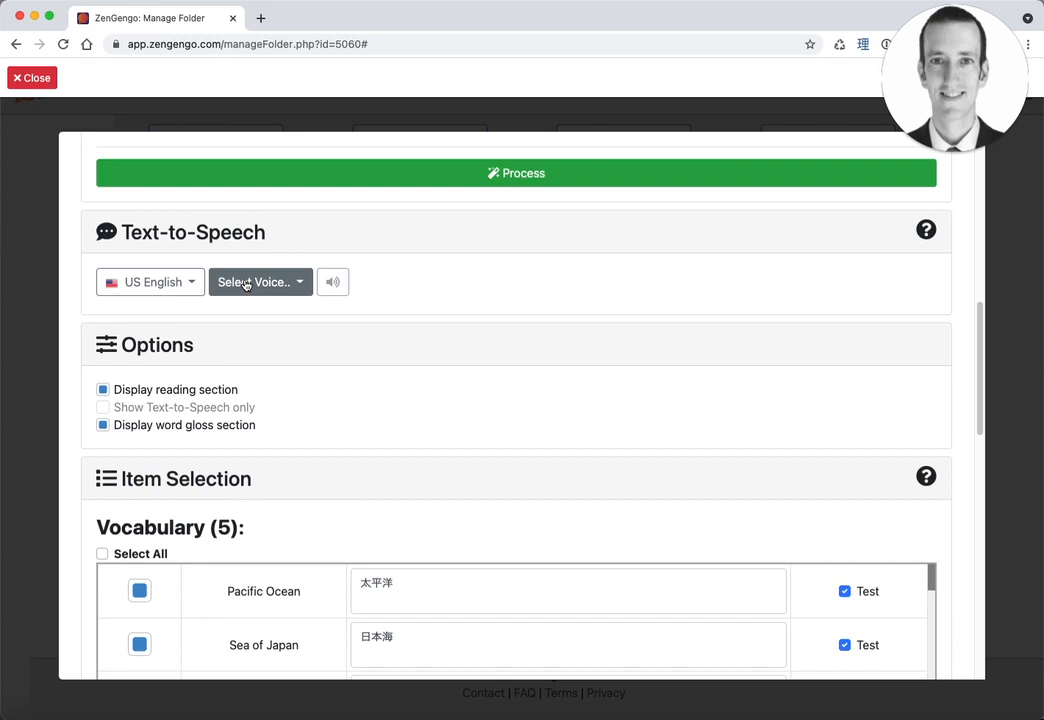
{"action": "left_click", "coordinate": [160, 282]}
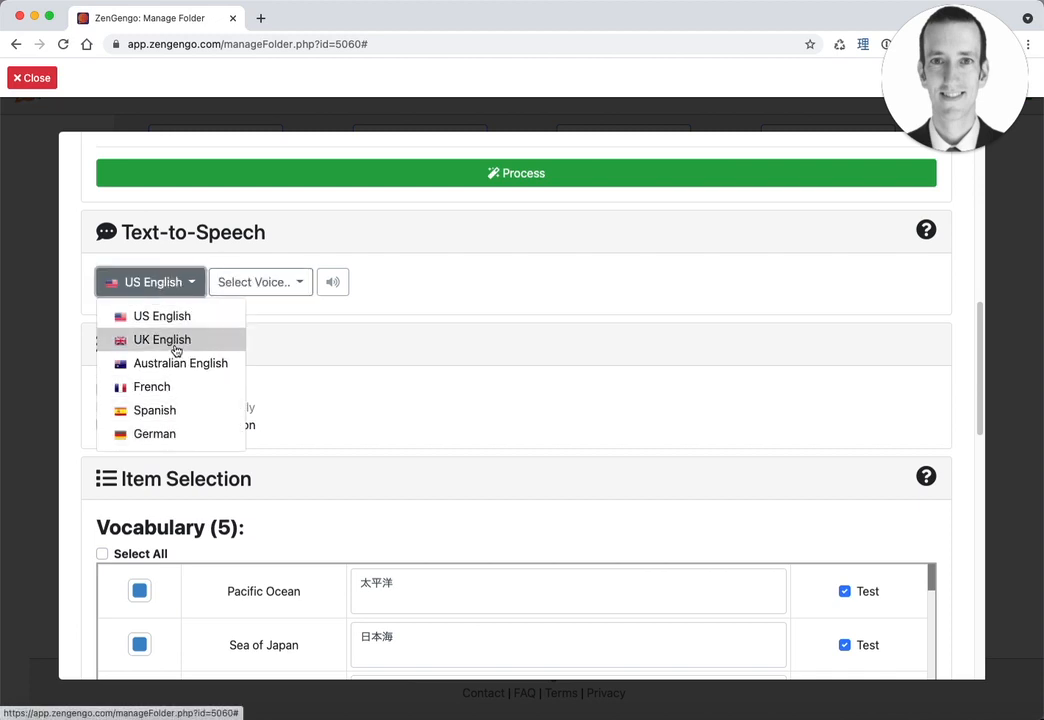
{"action": "left_click", "coordinate": [160, 341]}
{"action": "left_click", "coordinate": [257, 286]}
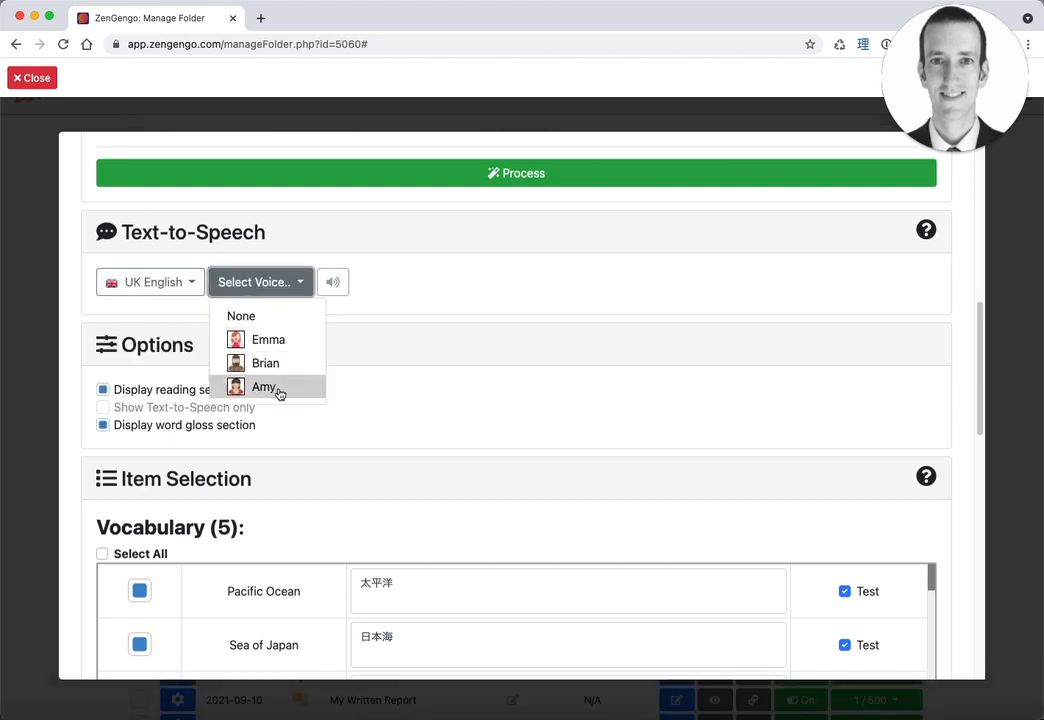
{"action": "left_click", "coordinate": [275, 387]}
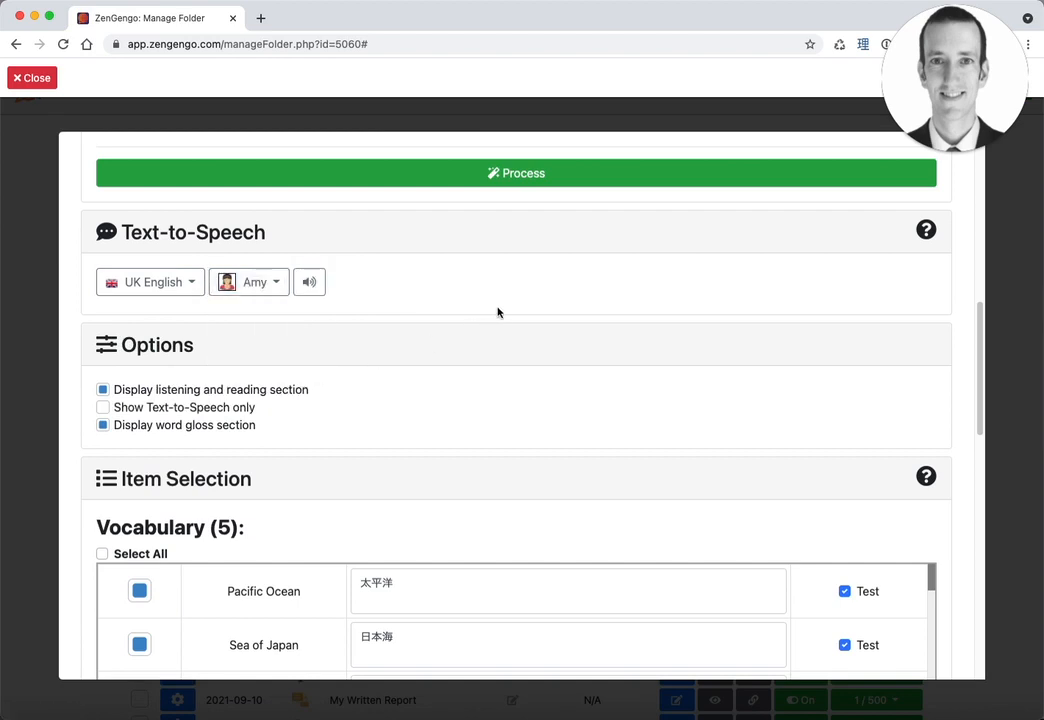
{"action": "left_click", "coordinate": [315, 289]}
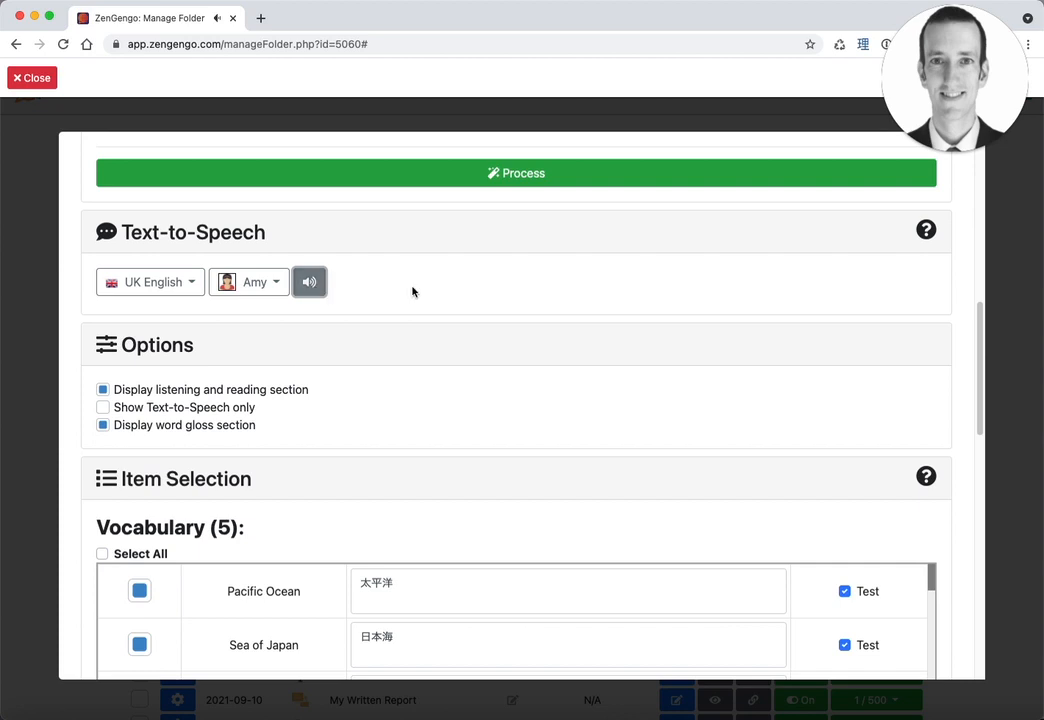
{"action": "left_click", "coordinate": [481, 281]}
Step: Try toggling the listening and reading section and the Show Text-to-Speech only option, returning both to their original settings
{"action": "scroll", "coordinate": [442, 428], "scroll_direction": "down", "scroll_amount": 1}
{"action": "scroll", "coordinate": [442, 428], "scroll_direction": "down", "scroll_amount": 1}
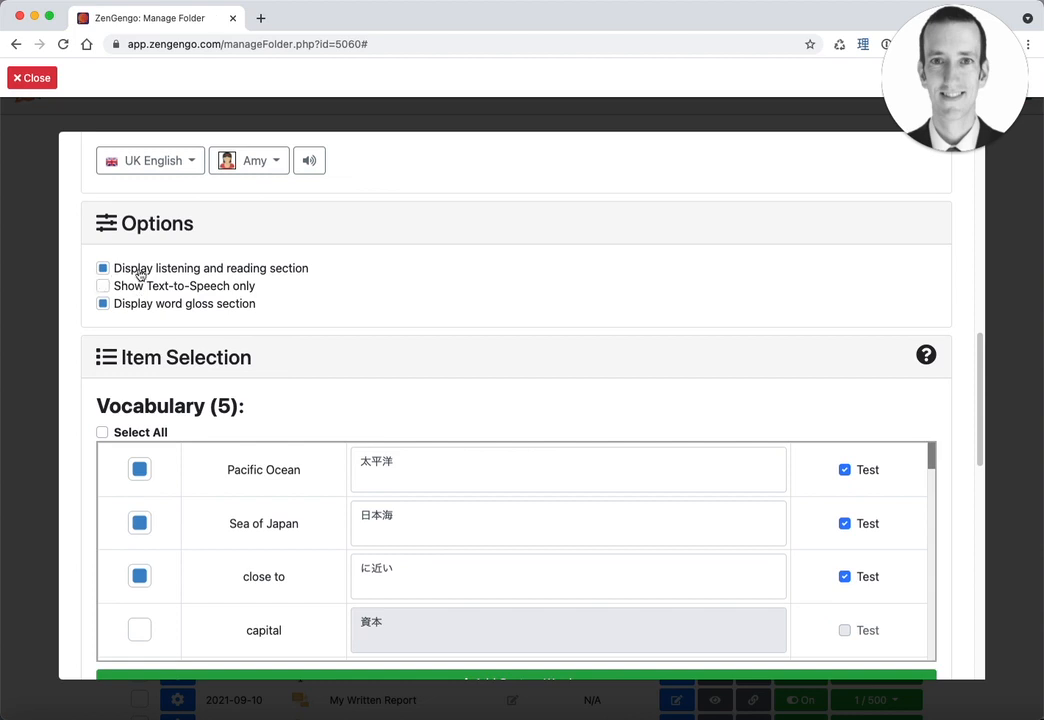
{"action": "left_click", "coordinate": [298, 272]}
{"action": "left_click", "coordinate": [298, 272]}
{"action": "left_click", "coordinate": [264, 166]}
{"action": "left_click", "coordinate": [425, 208]}
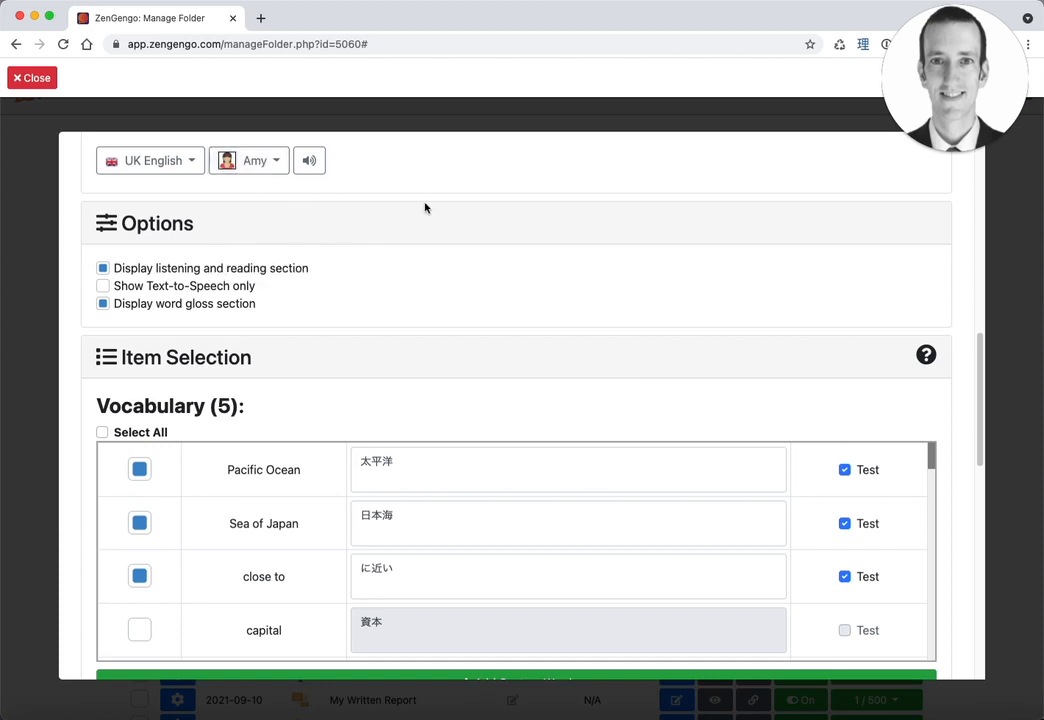
{"action": "left_click", "coordinate": [184, 290]}
{"action": "left_click", "coordinate": [184, 291]}
{"action": "left_click", "coordinate": [184, 291]}
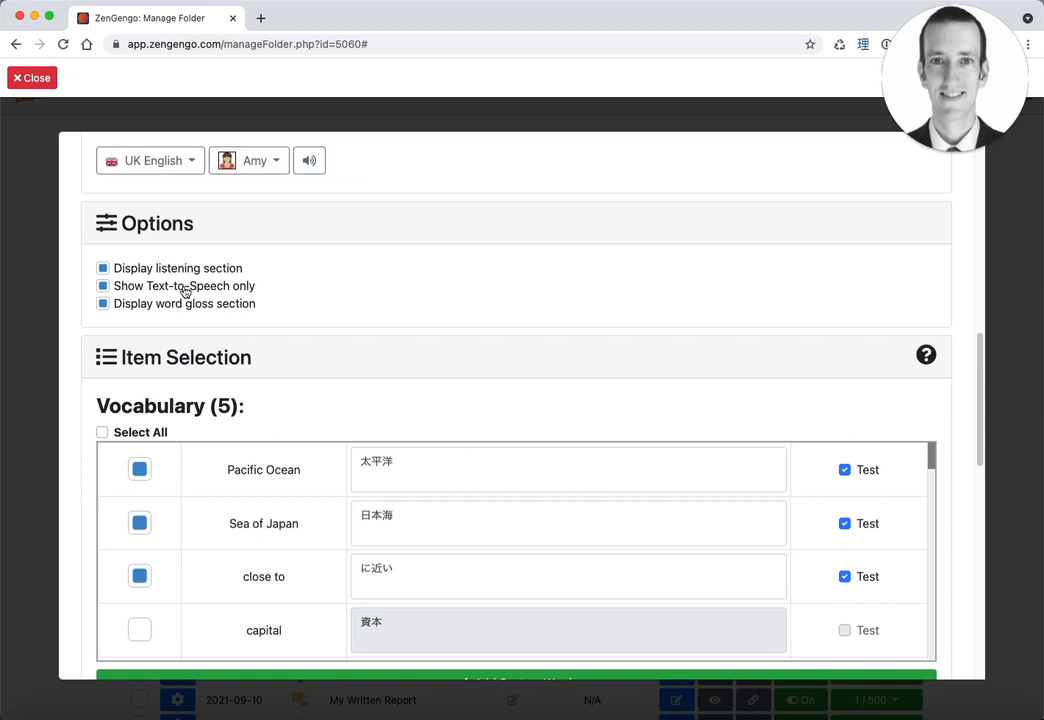
{"action": "left_click", "coordinate": [184, 291]}
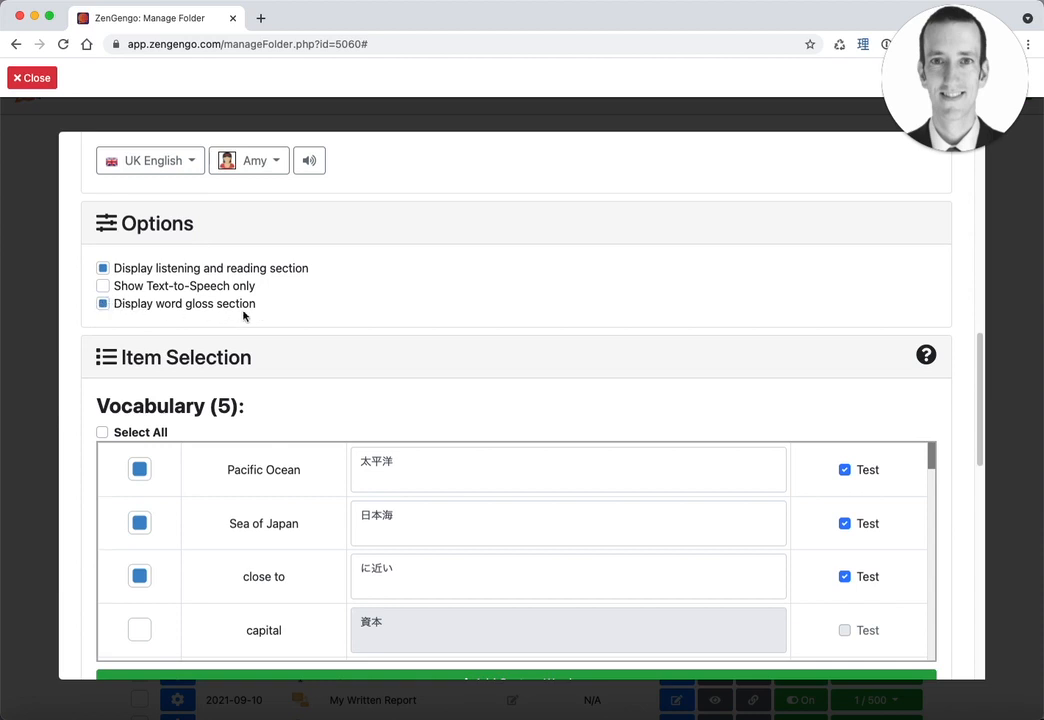
Step: Save the assignment with confirmation, score and feedback shown after submission
{"action": "scroll", "coordinate": [85, 440], "scroll_direction": "down", "scroll_amount": 2}
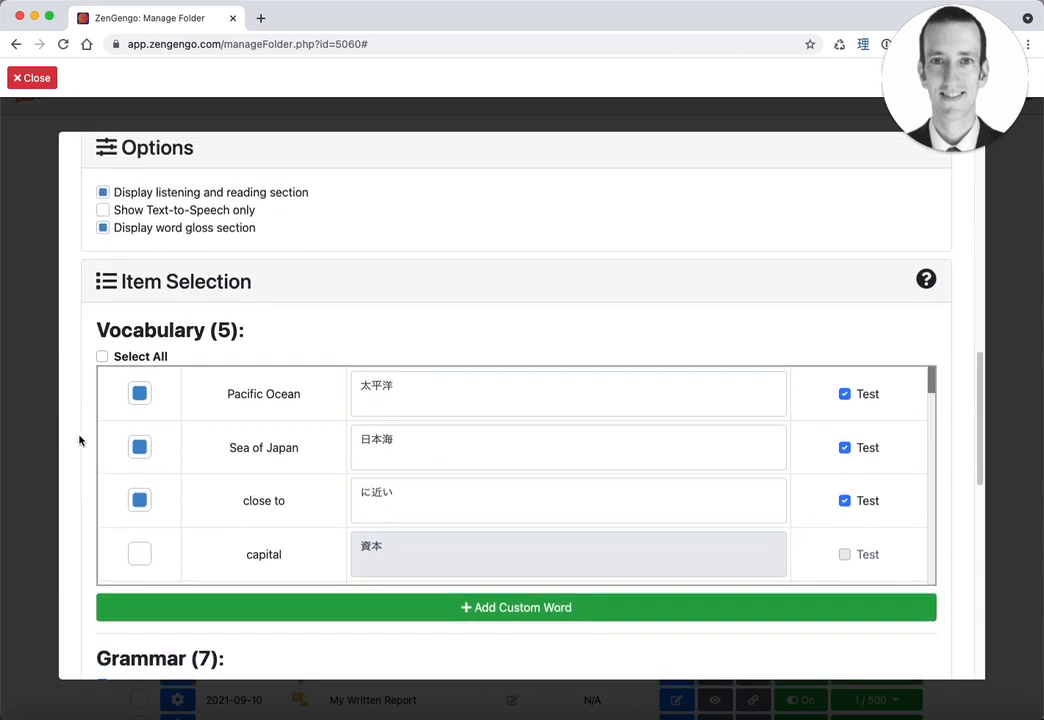
{"action": "scroll", "coordinate": [100, 465], "scroll_direction": "down", "scroll_amount": 3}
{"action": "scroll", "coordinate": [70, 480], "scroll_direction": "down", "scroll_amount": 10}
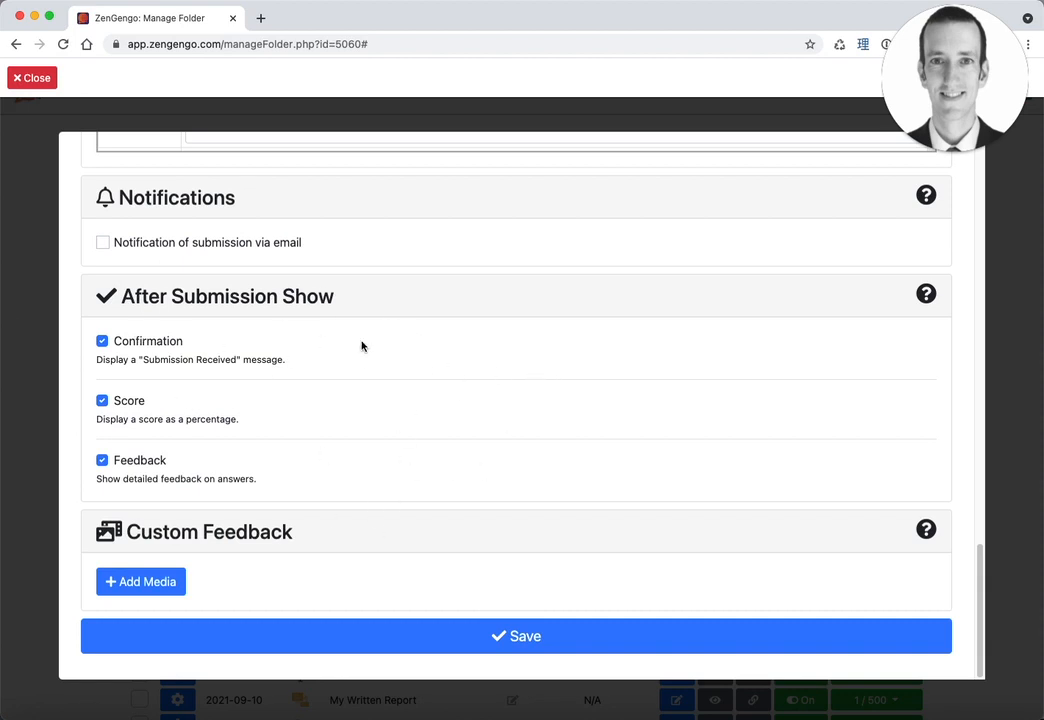
{"action": "left_click", "coordinate": [373, 636]}
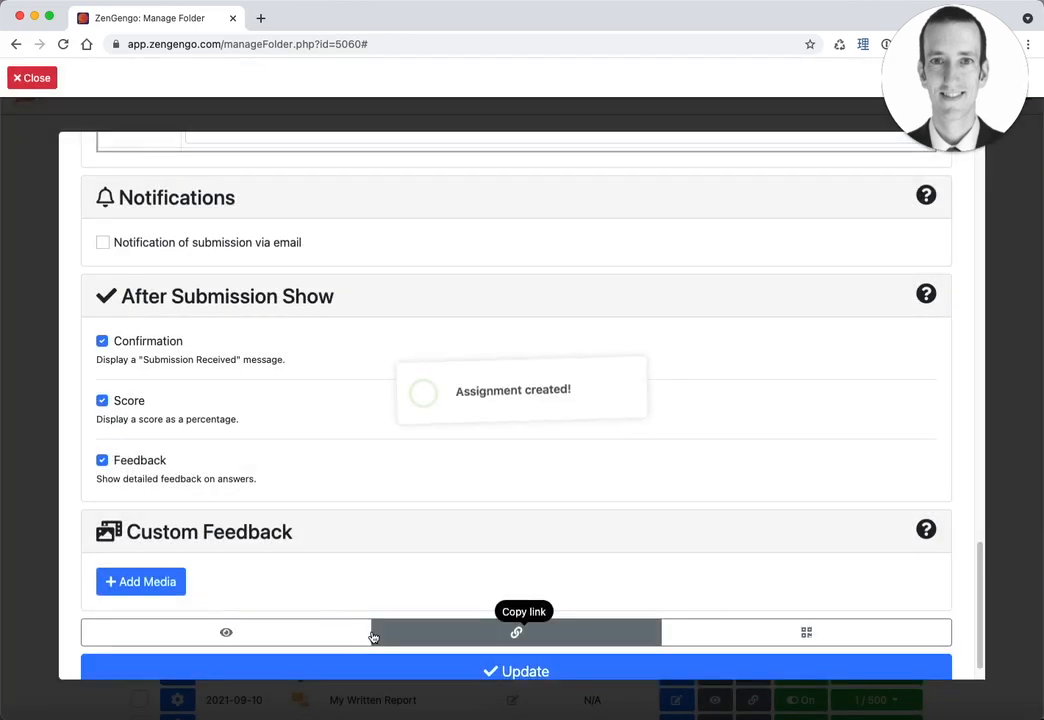
{"action": "scroll", "coordinate": [272, 571], "scroll_direction": "down", "scroll_amount": 2}
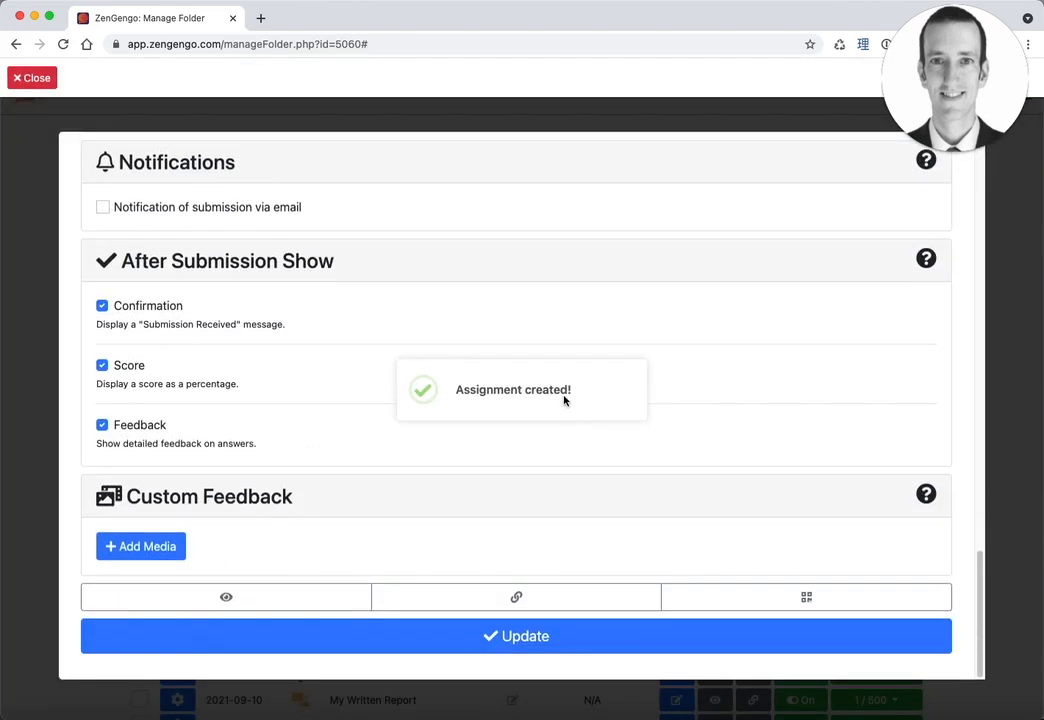
Step: Open the assignment in the student view, play part of the passage audio, and rewind it slightly
{"action": "left_click", "coordinate": [226, 597]}
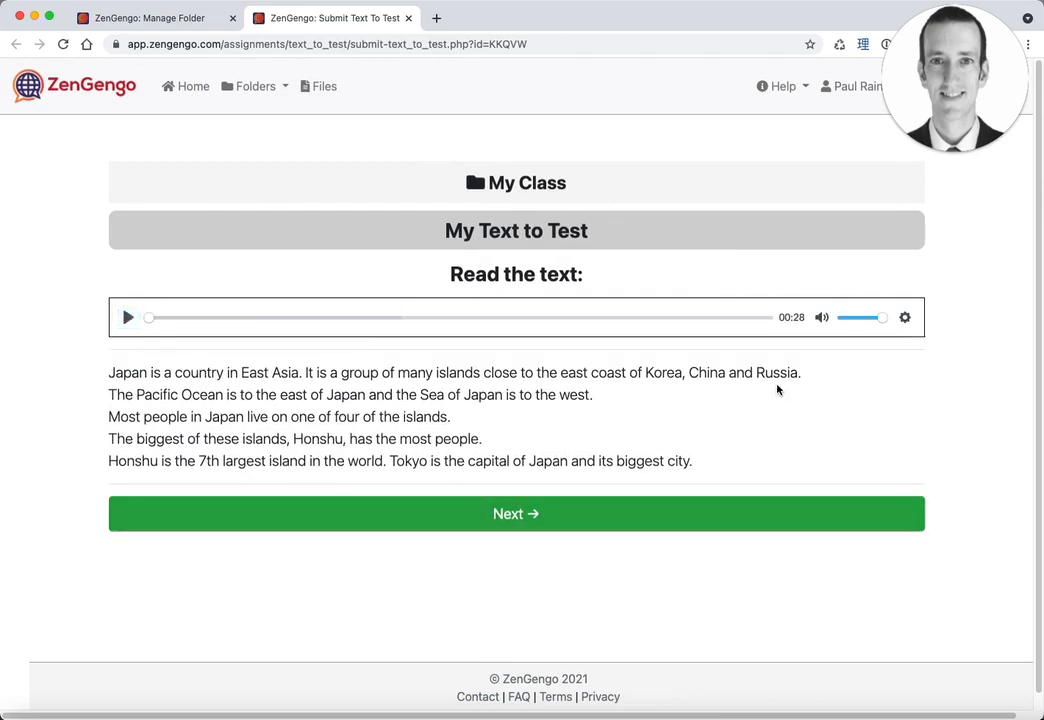
{"action": "left_click", "coordinate": [128, 317]}
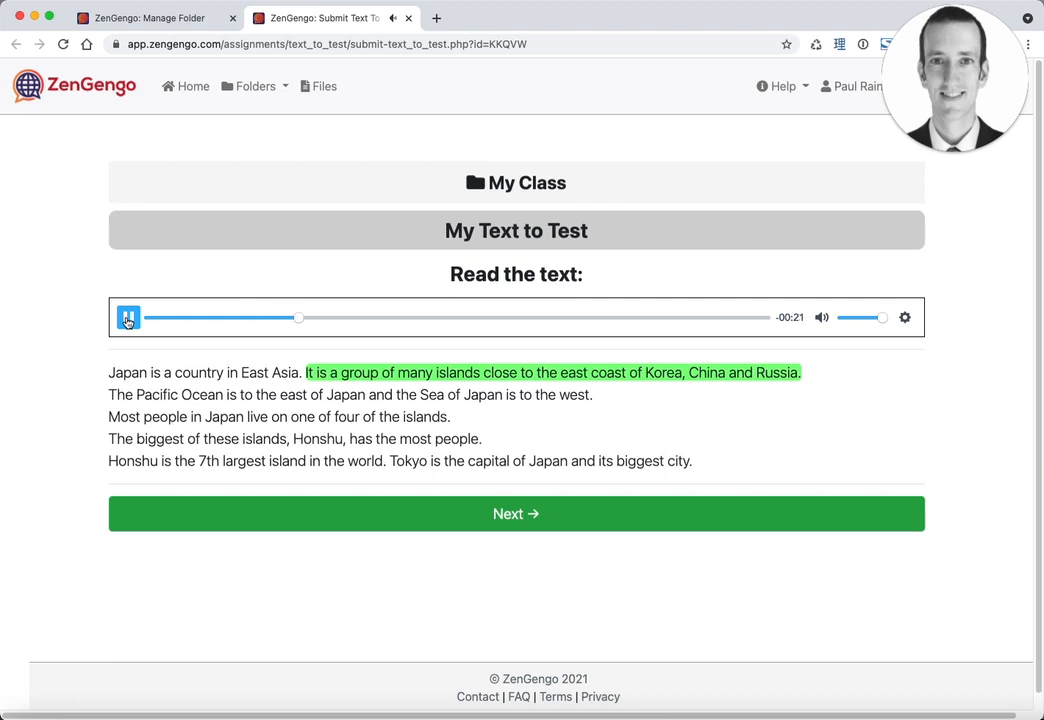
{"action": "left_click", "coordinate": [128, 318]}
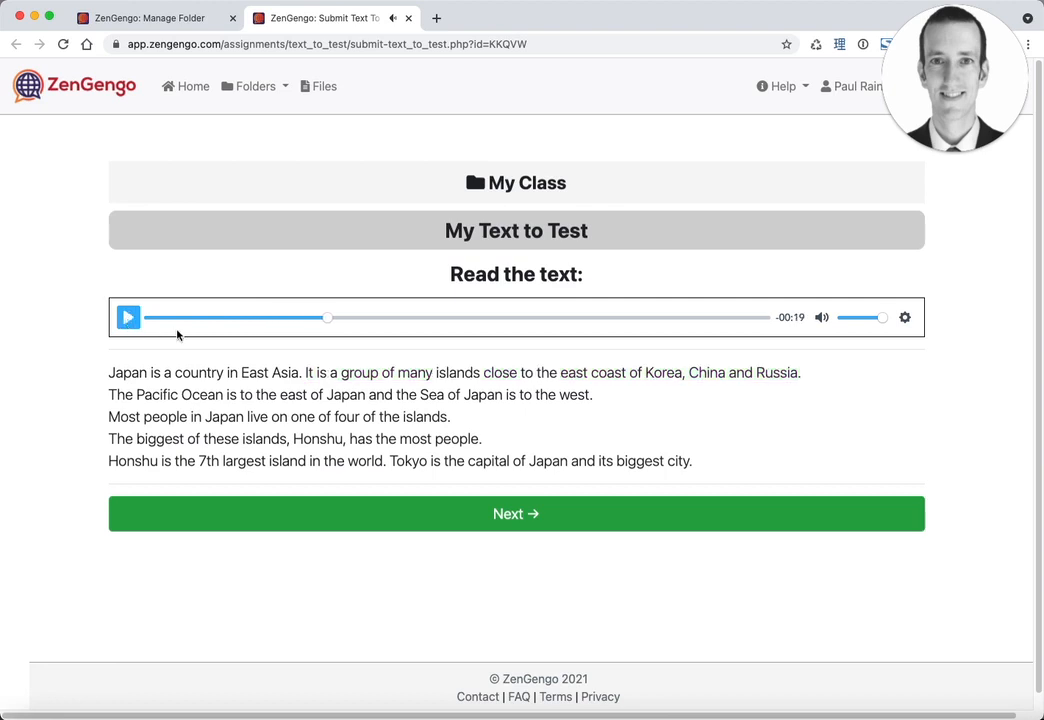
{"action": "left_click_drag", "start_coordinate": [327, 320], "coordinate": [238, 329]}
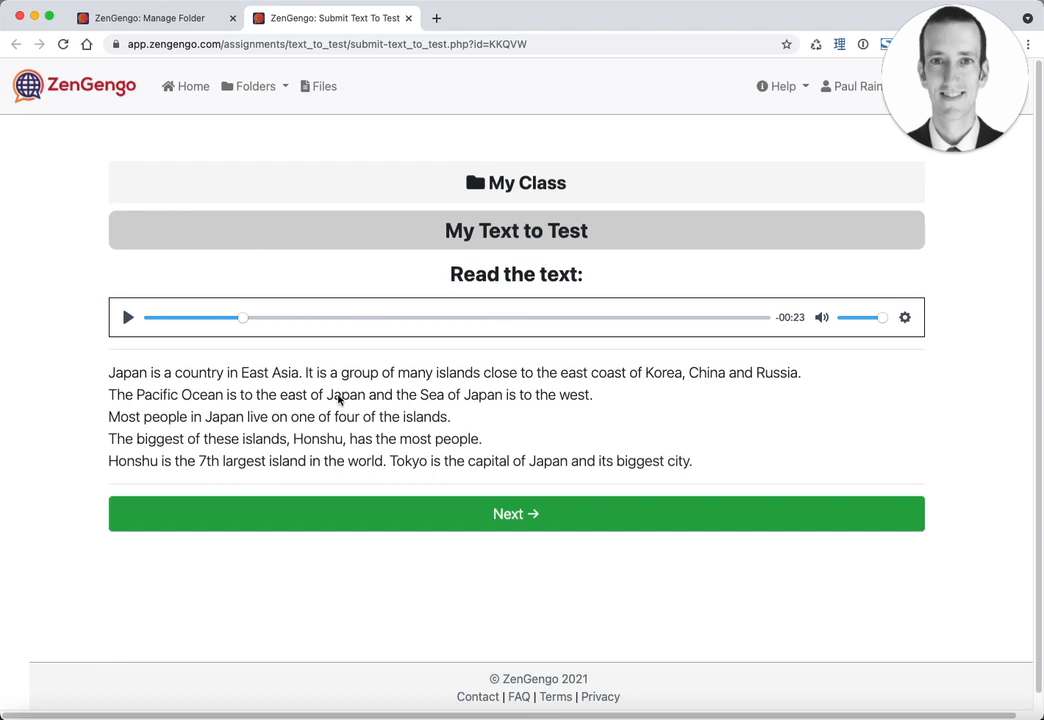
Step: Advance the student preview to the word check, and compare it with the word gloss option and vocabulary selection in the assignment settings
{"action": "left_click", "coordinate": [388, 515]}
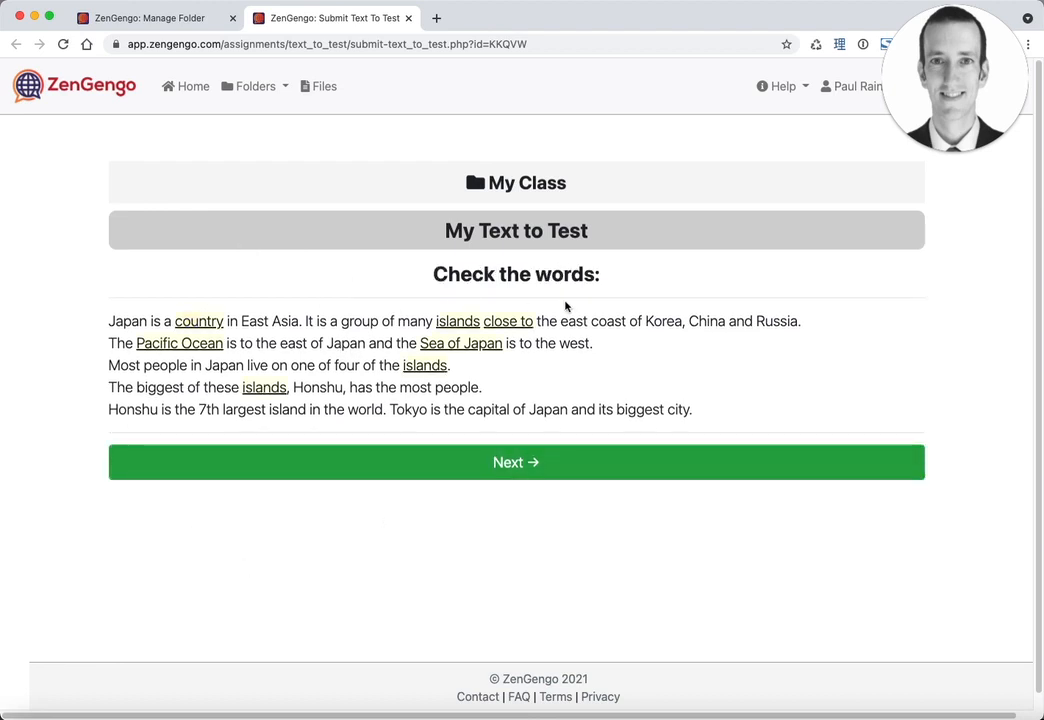
{"action": "left_click", "coordinate": [183, 27]}
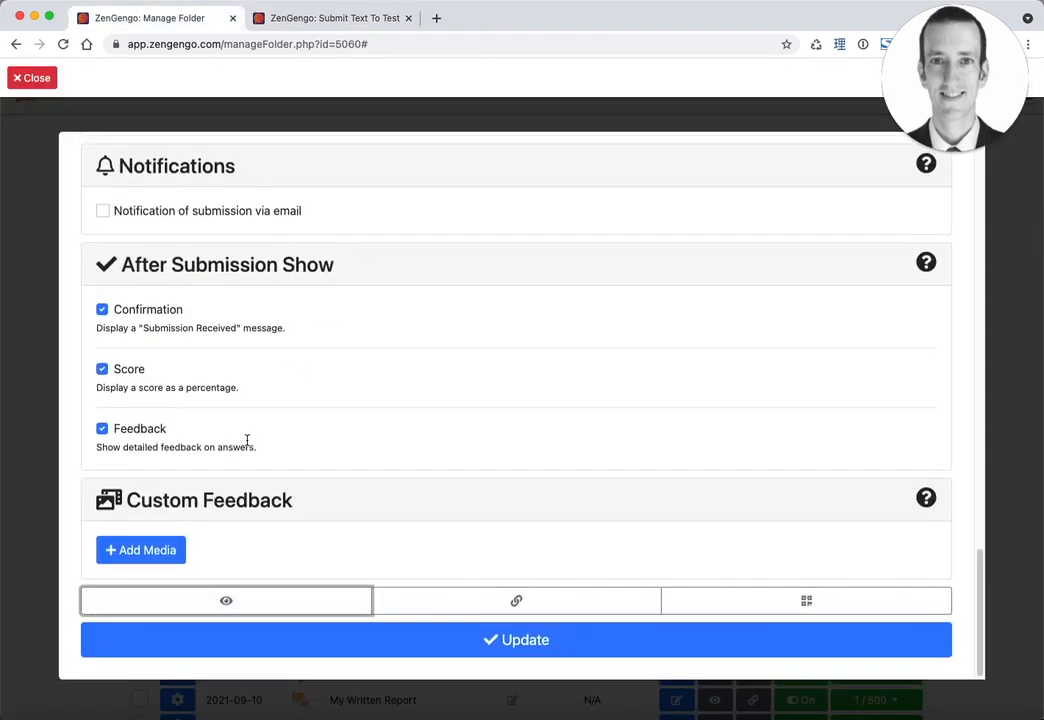
{"action": "scroll", "coordinate": [247, 440], "scroll_direction": "up", "scroll_amount": 10}
{"action": "scroll", "coordinate": [280, 443], "scroll_direction": "up", "scroll_amount": 1}
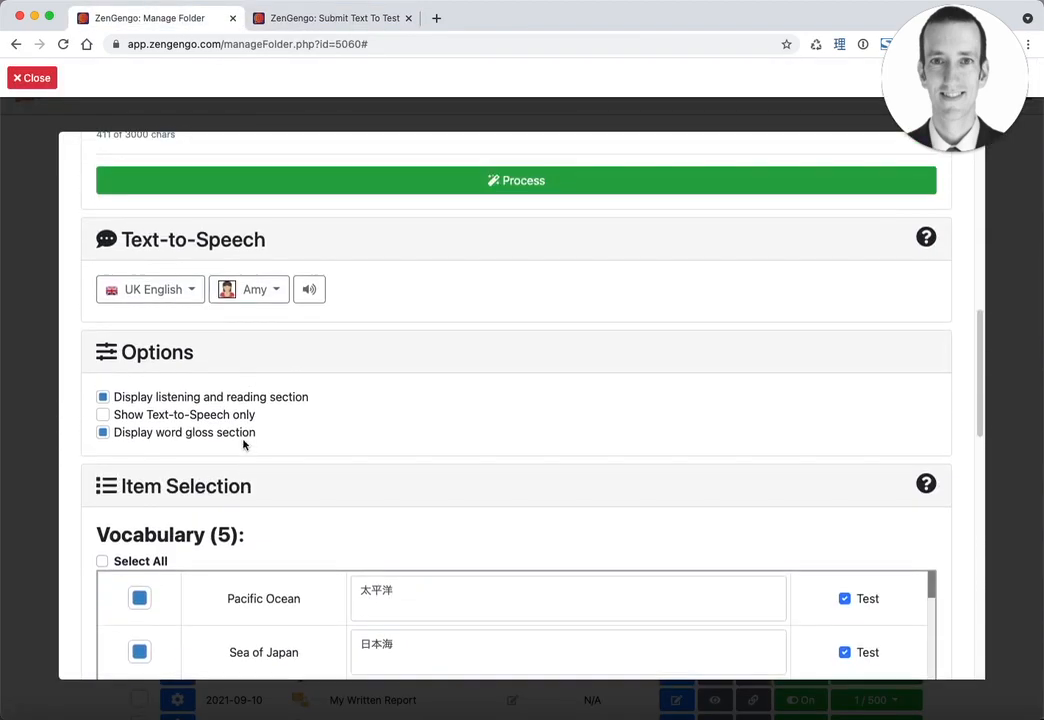
{"action": "left_click", "coordinate": [333, 25]}
{"action": "left_click", "coordinate": [160, 20]}
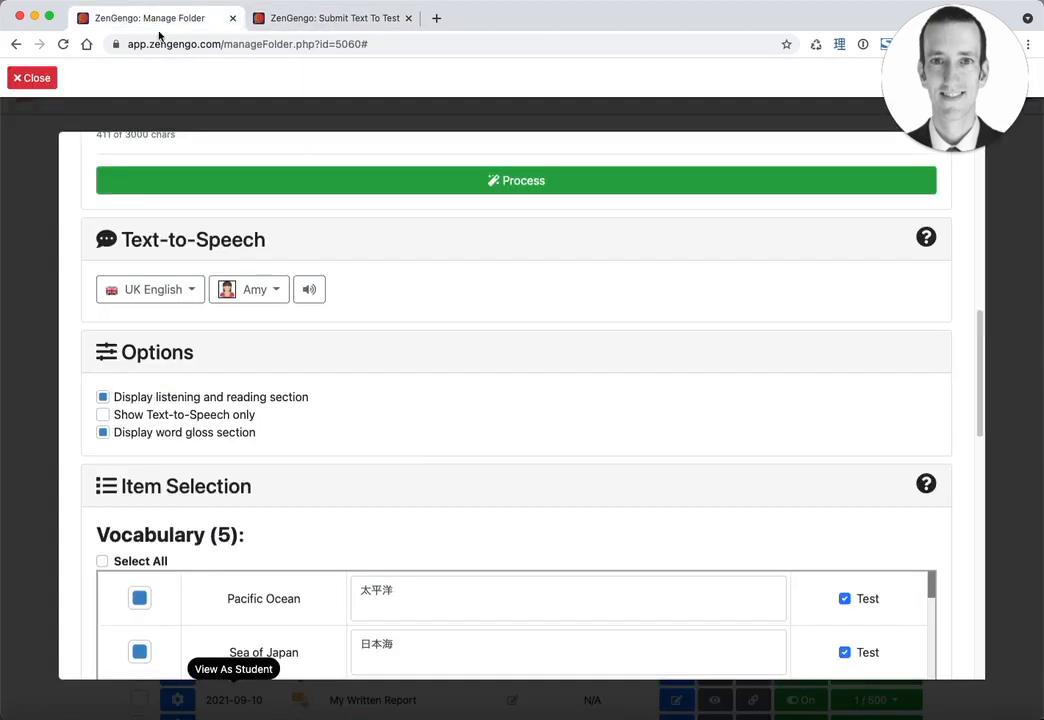
{"action": "scroll", "coordinate": [110, 403], "scroll_direction": "down", "scroll_amount": 5}
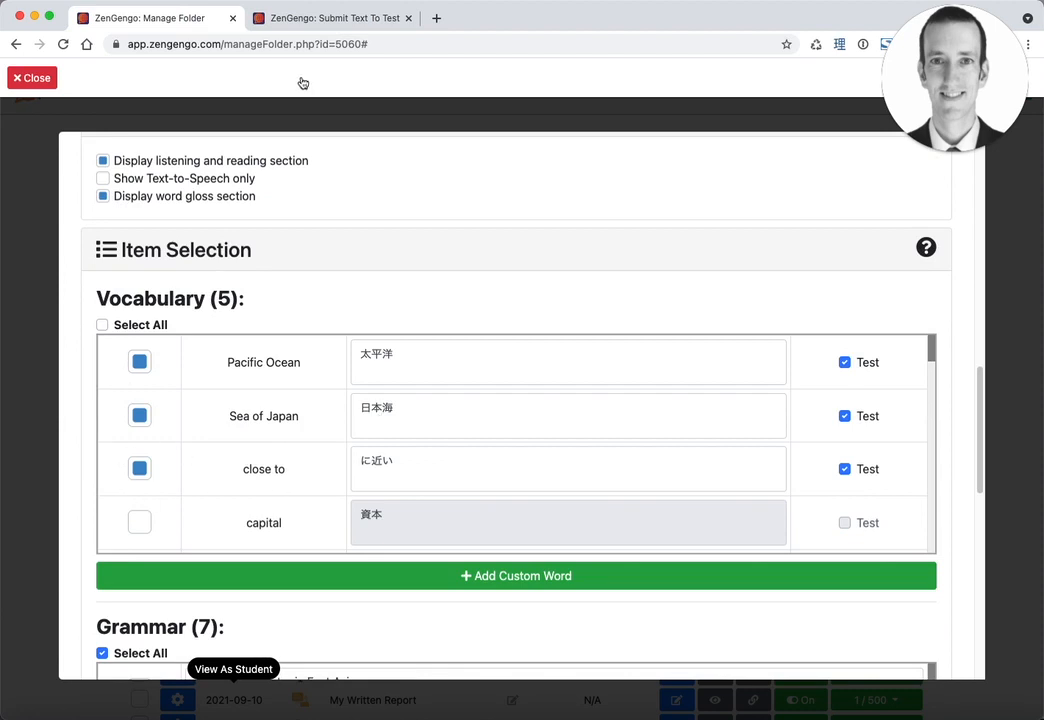
Step: Return to the student preview and view the Japanese glosses of the highlighted words in the passage
{"action": "left_click", "coordinate": [310, 25]}
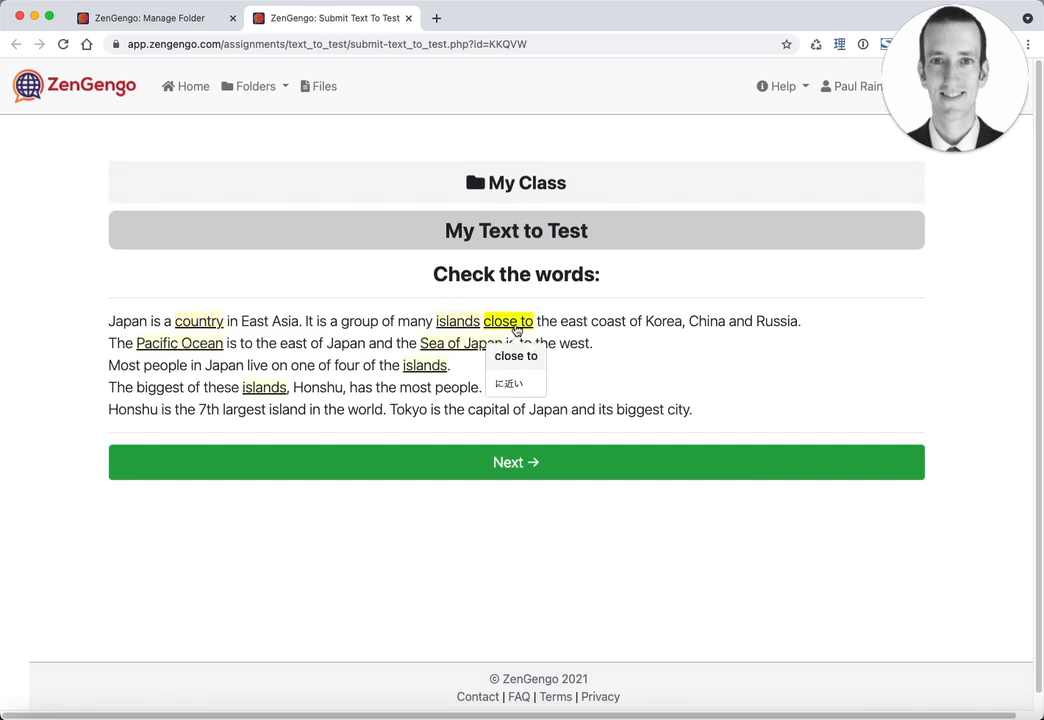
{"action": "mouse_move", "coordinate": [422, 369]}
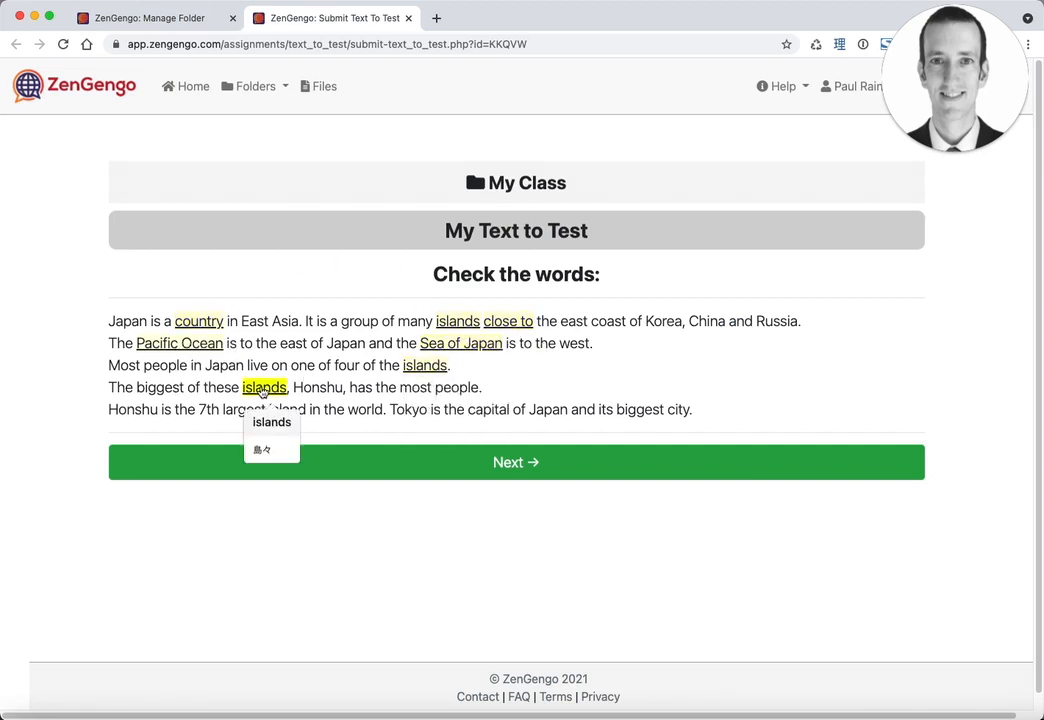
{"action": "mouse_move", "coordinate": [186, 345]}
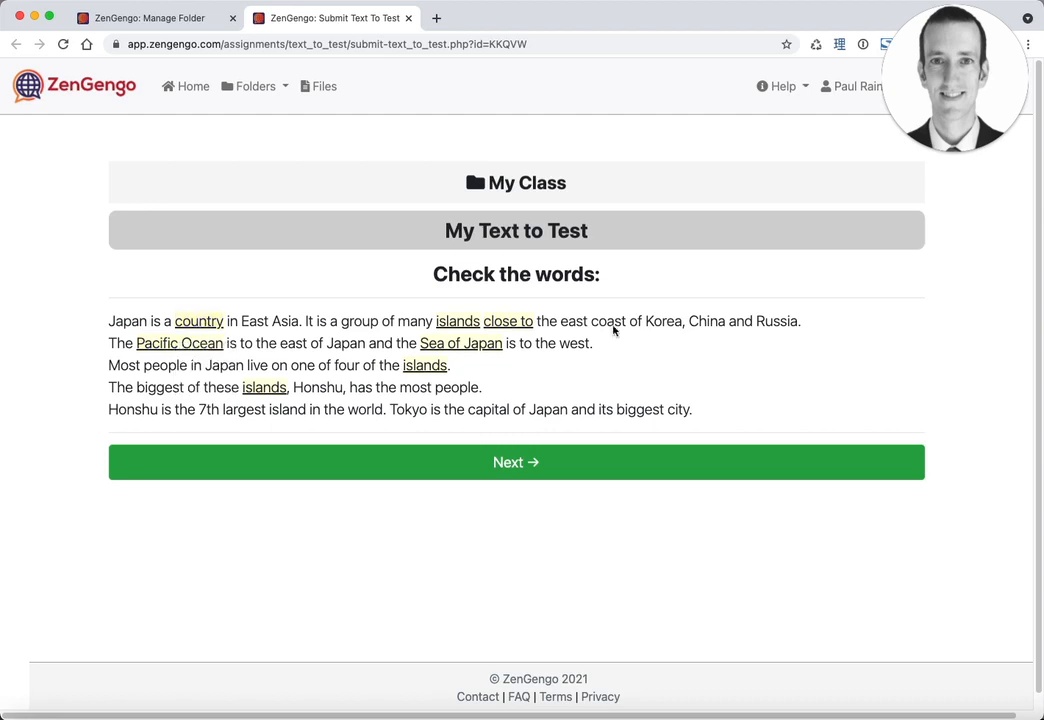
Step: Go through the vocabulary questions, choosing Pacific Ocean for 太平洋 and Sea of Japan for 国, and continue to the sentence ordering section
{"action": "left_click", "coordinate": [535, 461]}
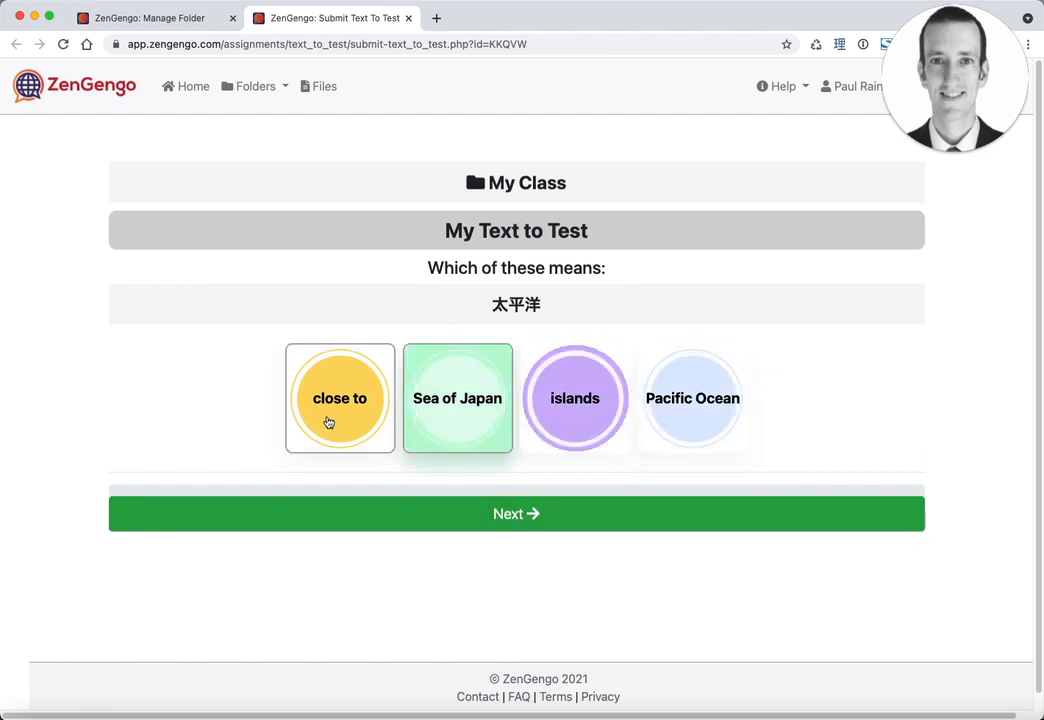
{"action": "left_click", "coordinate": [699, 410]}
{"action": "left_click", "coordinate": [501, 513]}
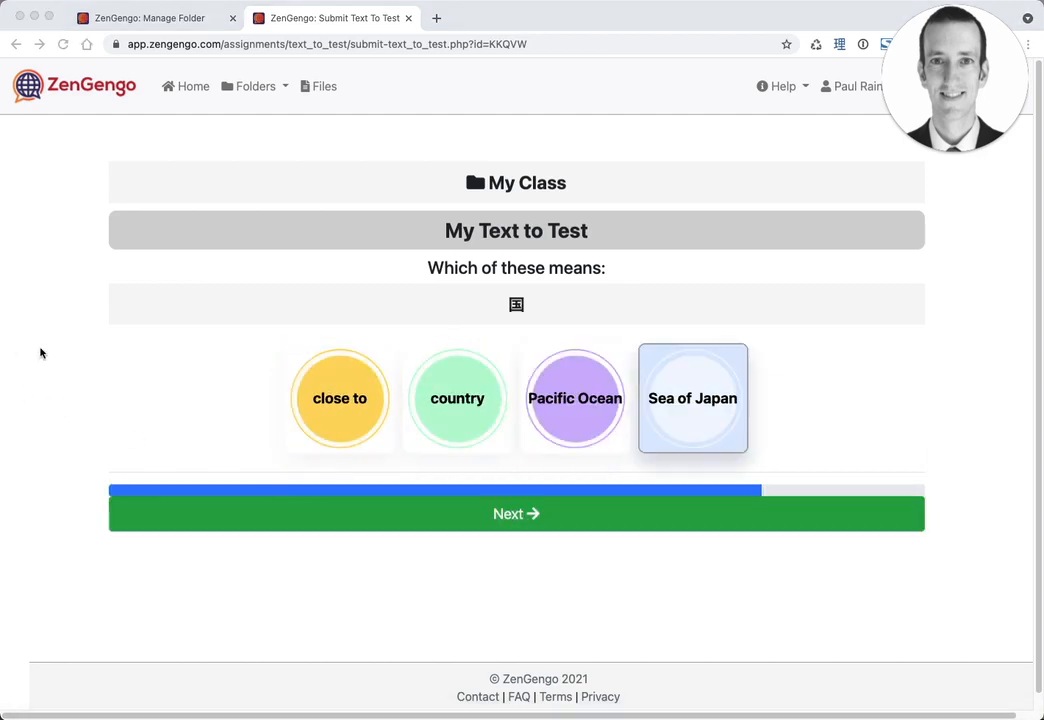
{"action": "left_click", "coordinate": [45, 351]}
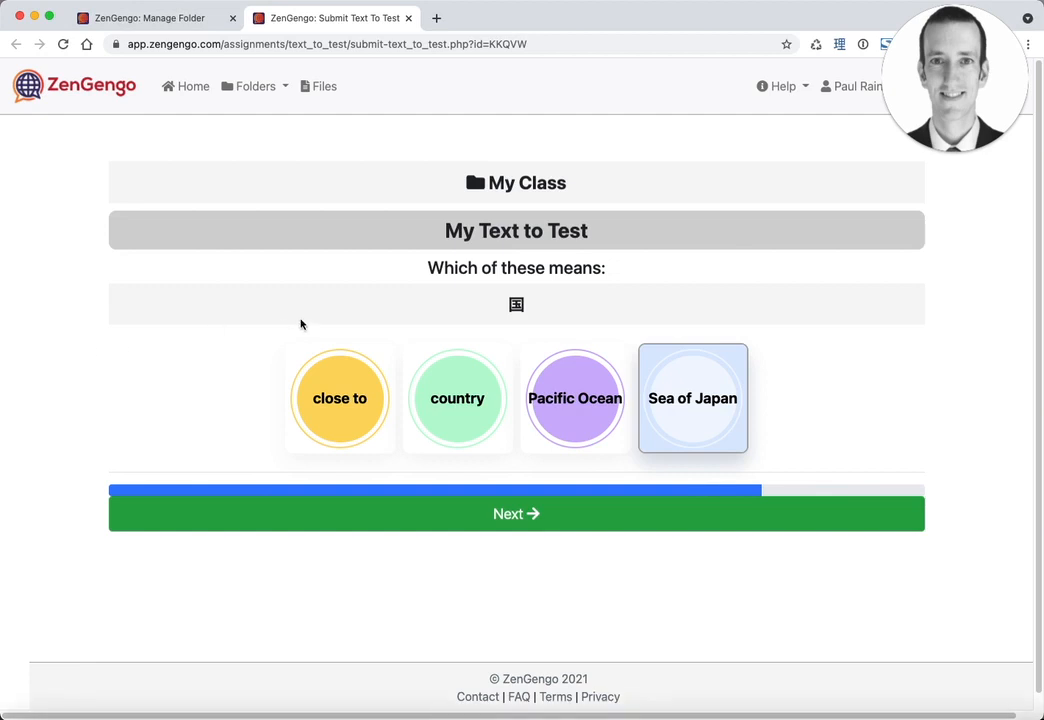
{"action": "left_click", "coordinate": [525, 514]}
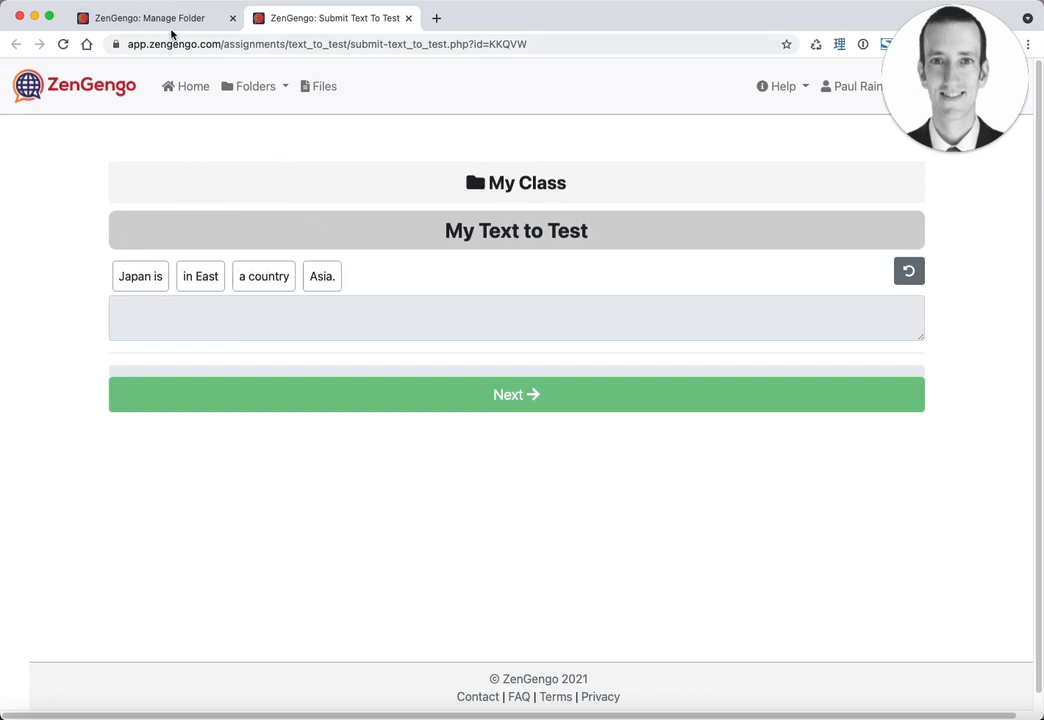
Step: Compare the sentence ordering task with the grammar sentences selected in the assignment settings, and return to the student view
{"action": "left_click", "coordinate": [145, 22]}
{"action": "scroll", "coordinate": [97, 465], "scroll_direction": "down", "scroll_amount": 5}
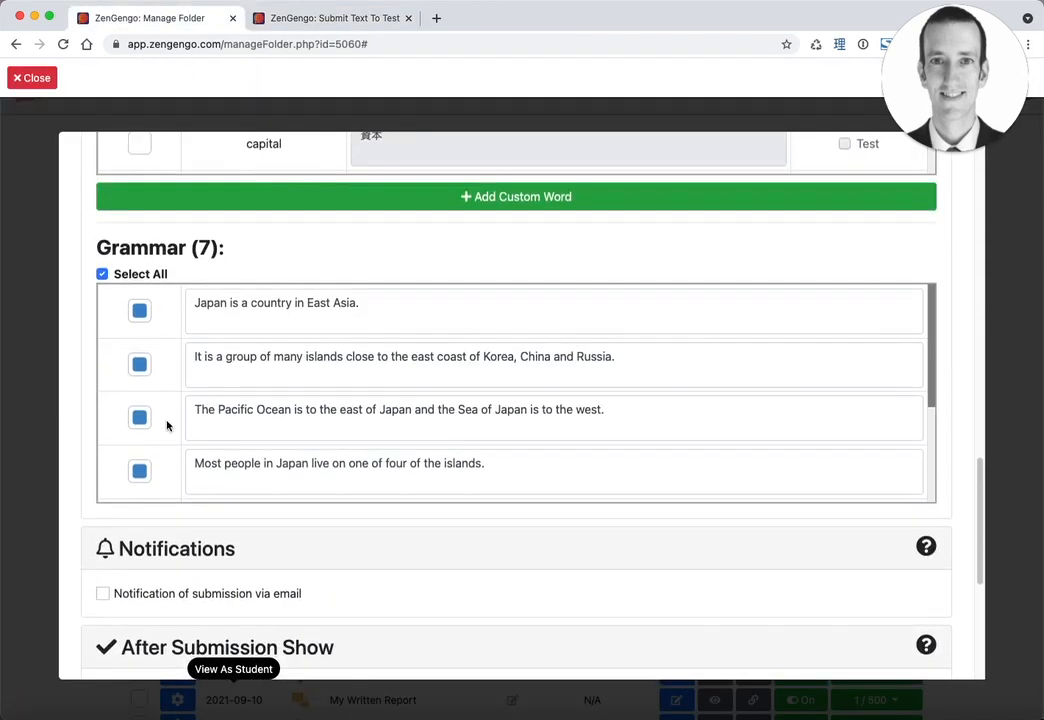
{"action": "left_click", "coordinate": [324, 22]}
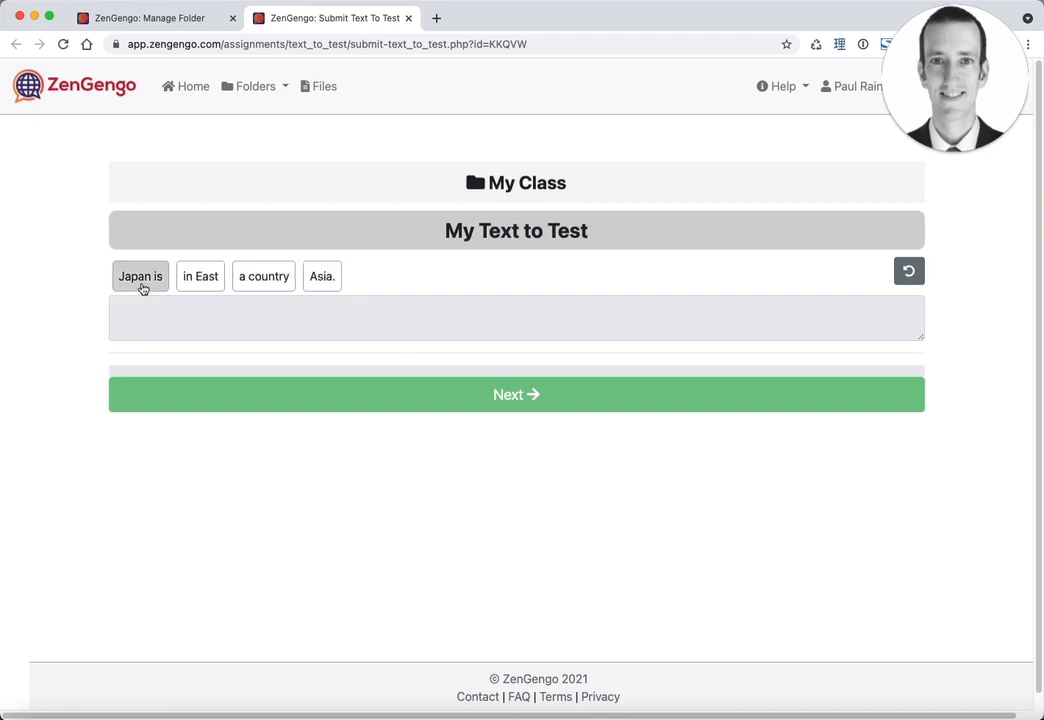
Step: Arrange the word chunks into "Japan is a country in East Asia." and continue through the sentence questions
{"action": "left_click", "coordinate": [142, 284]}
{"action": "left_click", "coordinate": [264, 280]}
{"action": "left_click", "coordinate": [200, 278]}
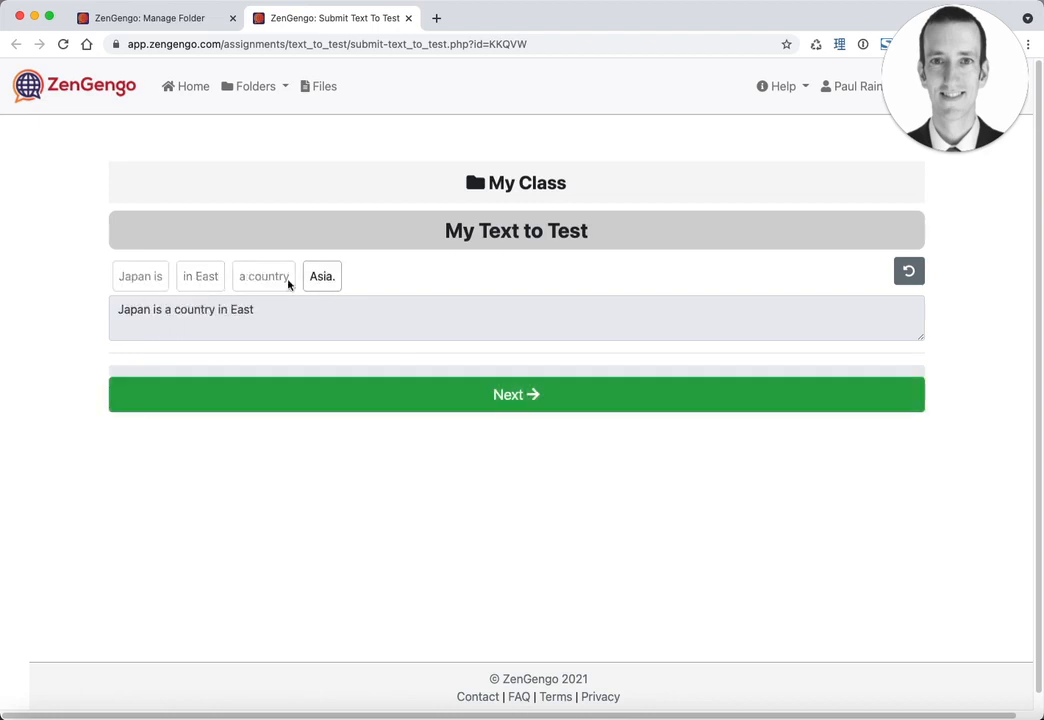
{"action": "left_click", "coordinate": [318, 281]}
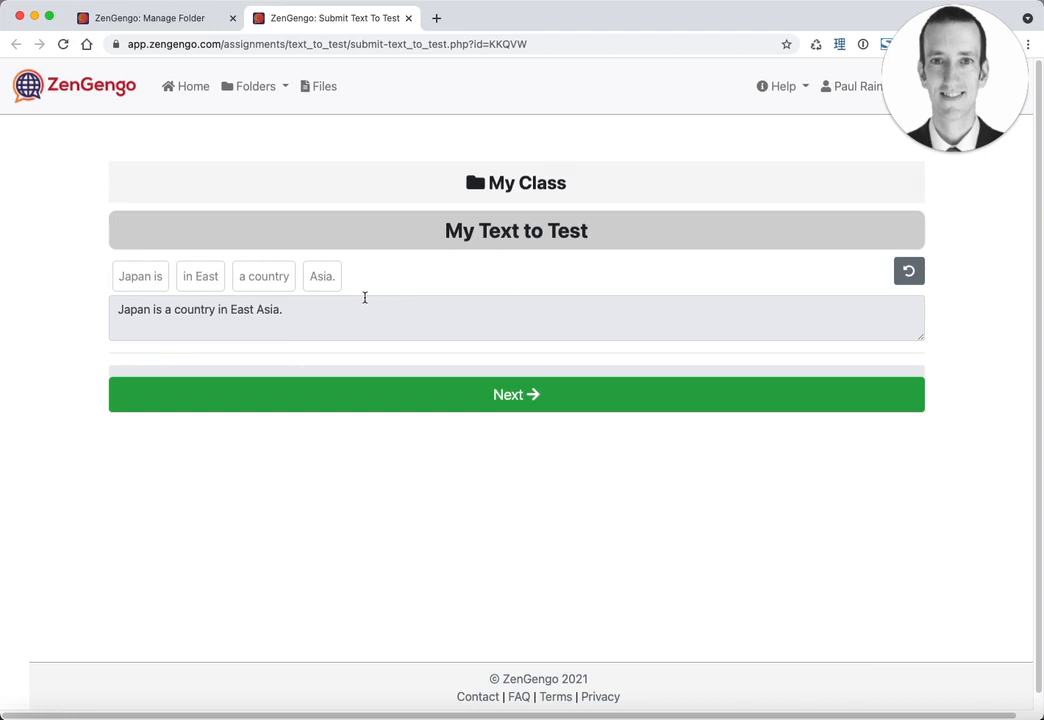
{"action": "left_click", "coordinate": [462, 402]}
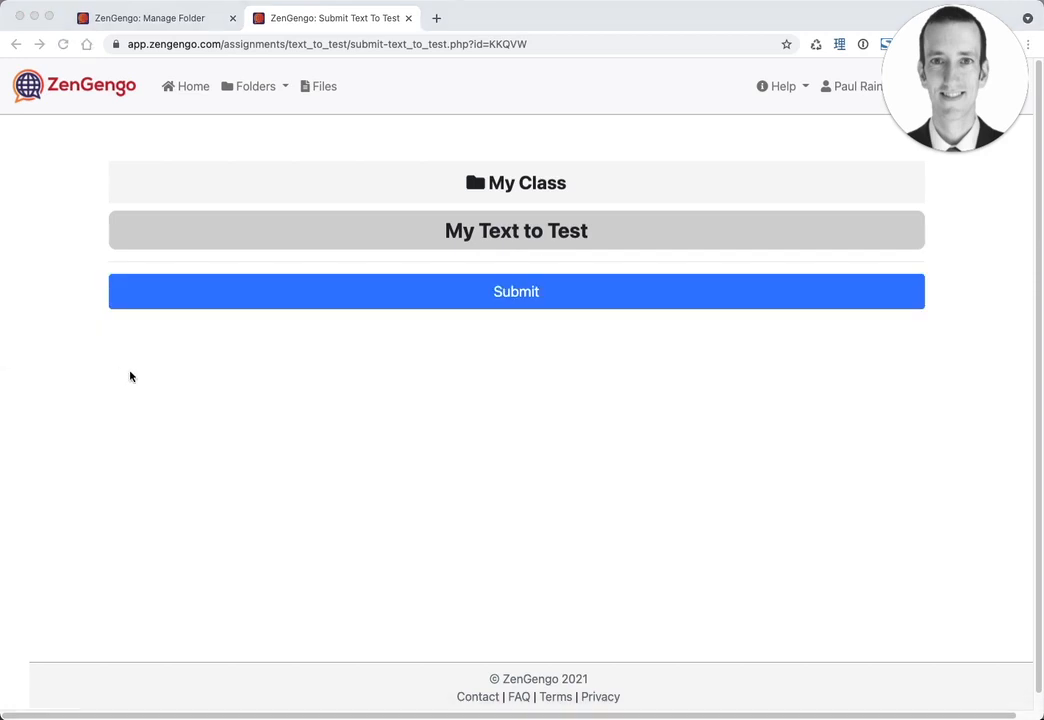
Step: Submit the completed My Text to Test assignment and confirm the submission
{"action": "left_click", "coordinate": [130, 372]}
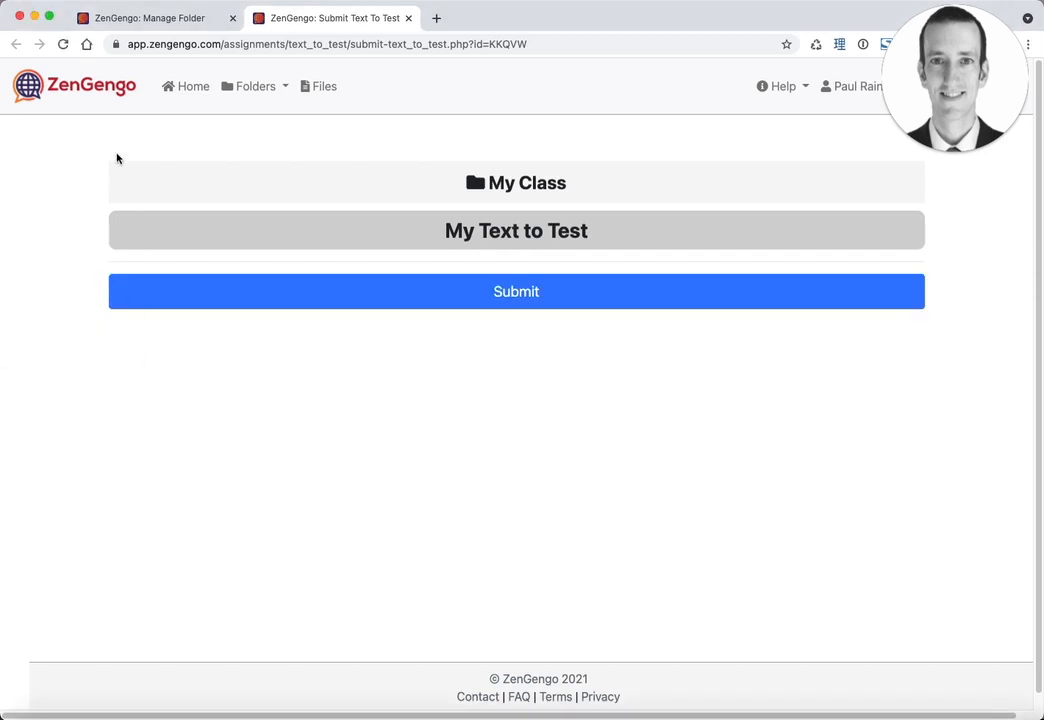
{"action": "left_click", "coordinate": [468, 290]}
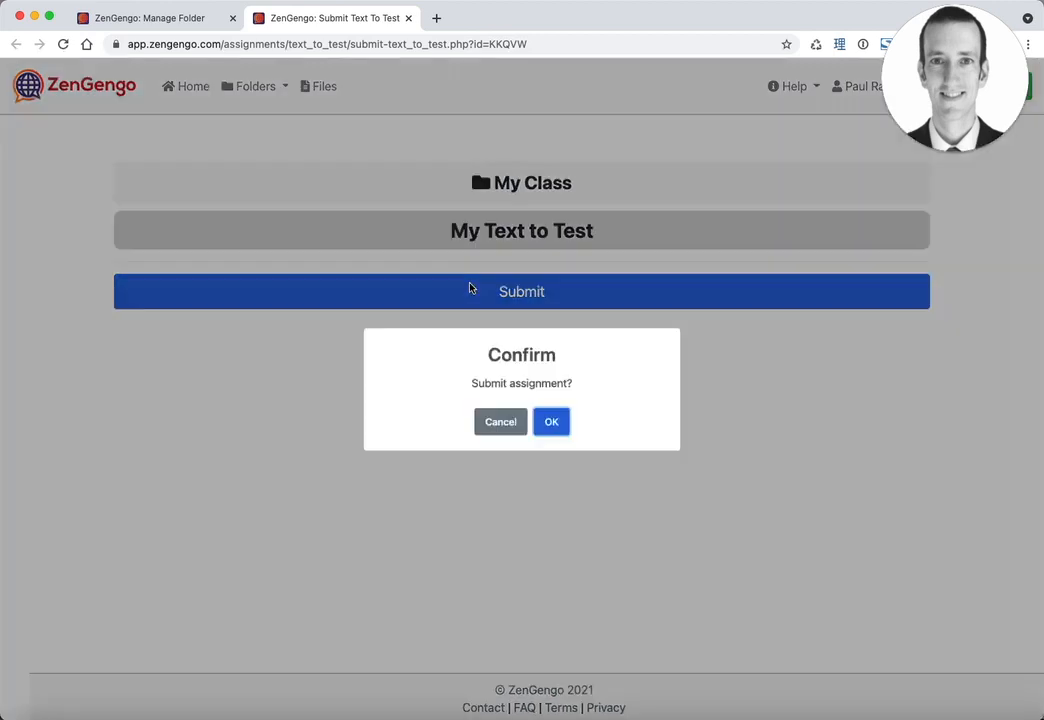
{"action": "left_click", "coordinate": [565, 428]}
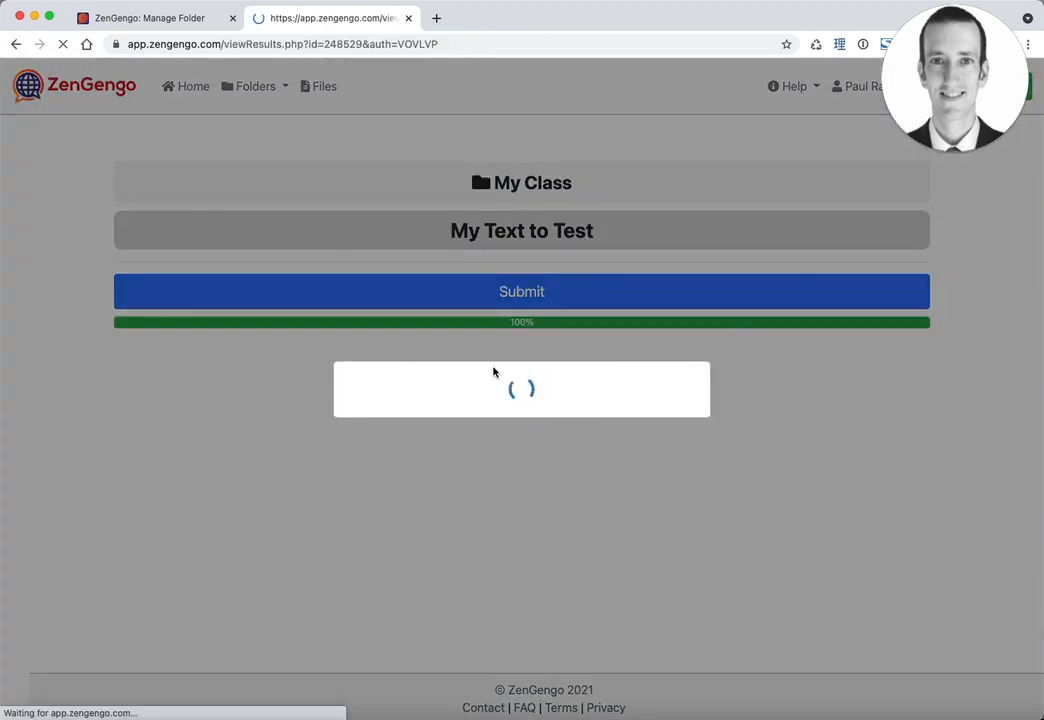
Step: Review the submission's vocabulary and sentence feedback with the corrected answers, and check the overall score
{"action": "scroll", "coordinate": [220, 380], "scroll_direction": "down", "scroll_amount": 1}
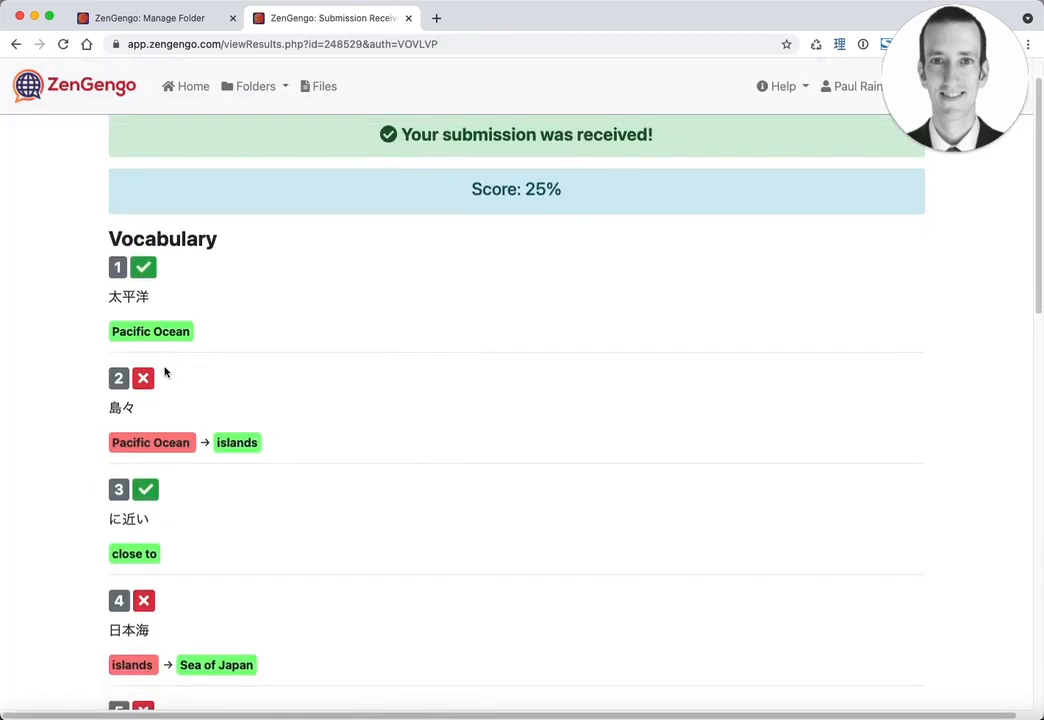
{"action": "scroll", "coordinate": [195, 340], "scroll_direction": "down", "scroll_amount": 3}
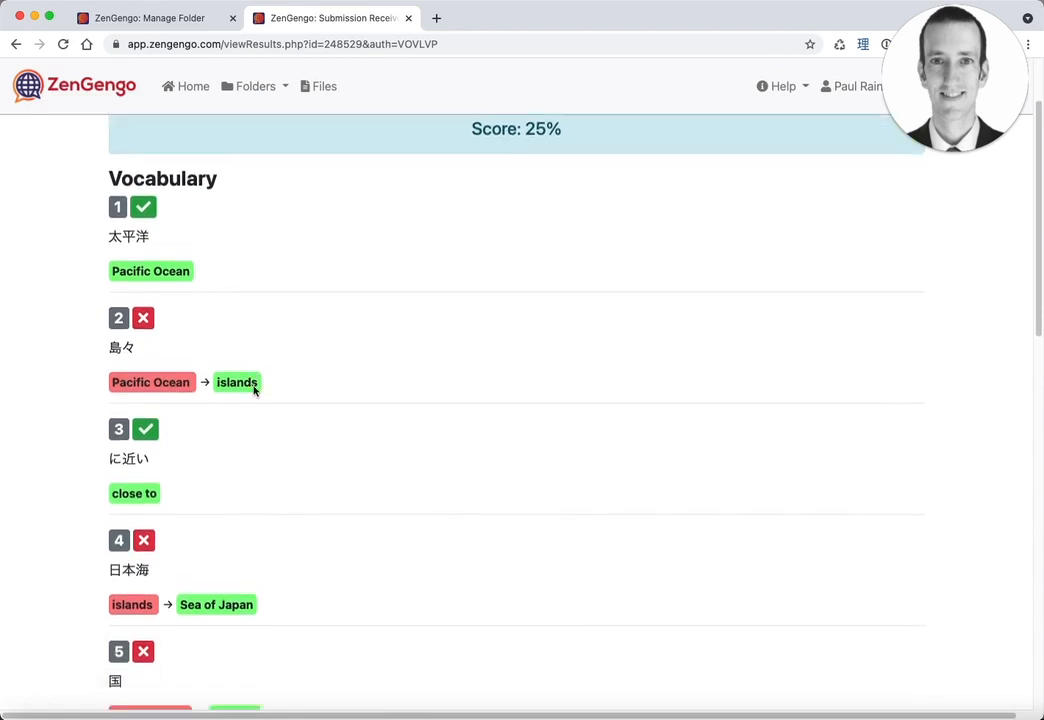
{"action": "scroll", "coordinate": [354, 455], "scroll_direction": "down", "scroll_amount": 8}
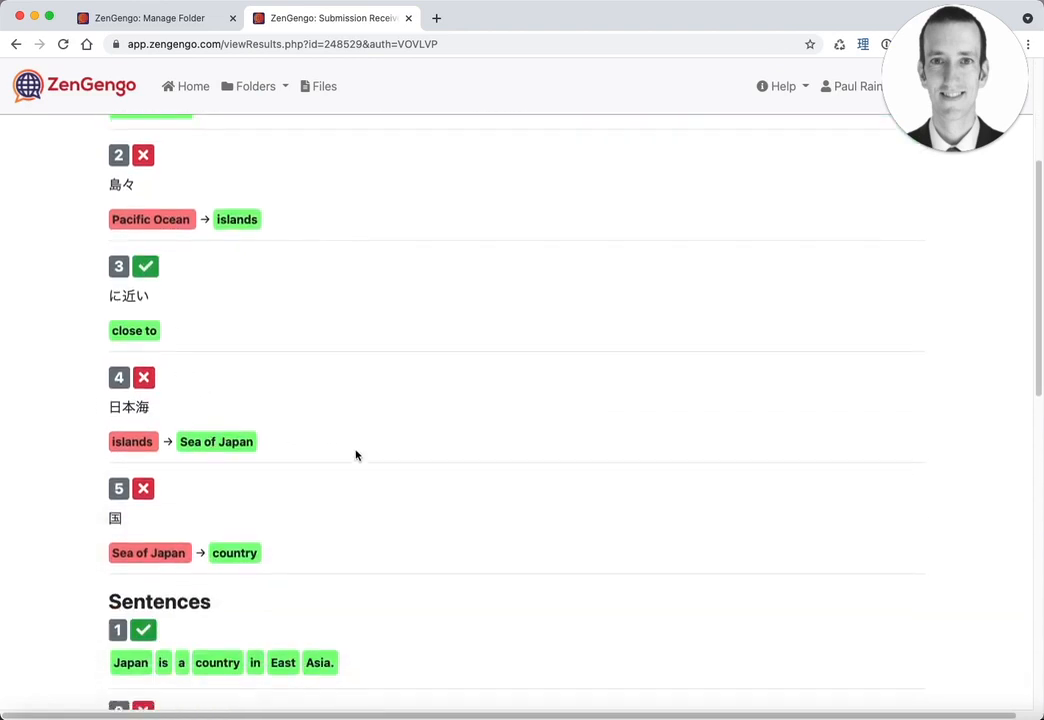
{"action": "scroll", "coordinate": [354, 455], "scroll_direction": "down", "scroll_amount": 10}
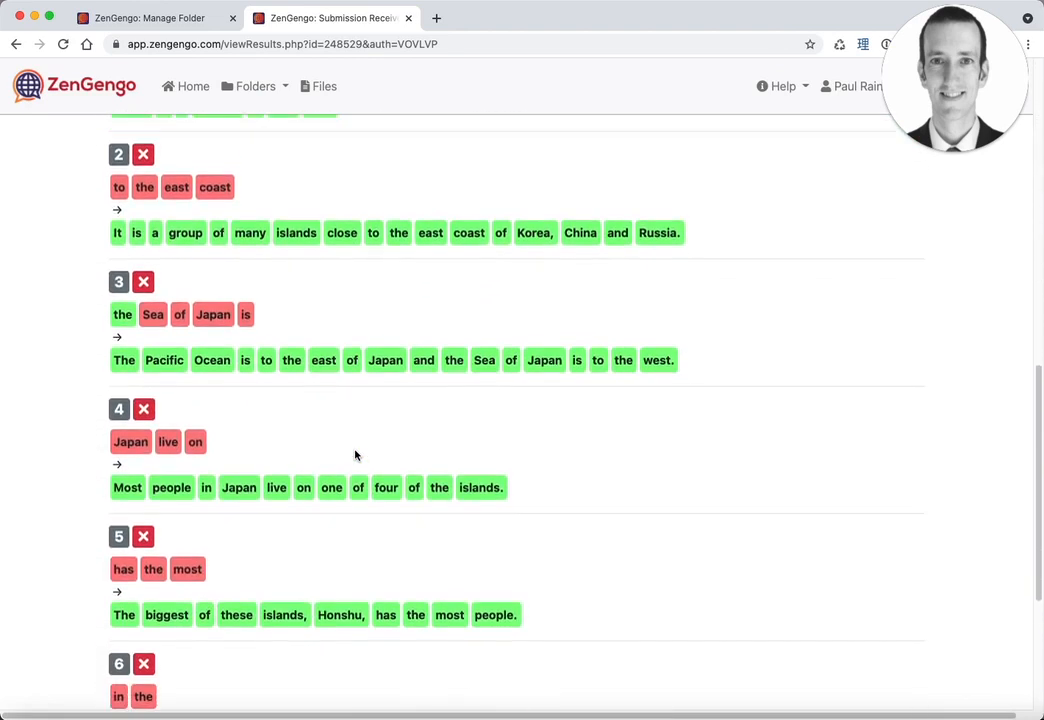
{"action": "scroll", "coordinate": [354, 454], "scroll_direction": "up", "scroll_amount": 4}
{"action": "scroll", "coordinate": [354, 454], "scroll_direction": "down", "scroll_amount": 5}
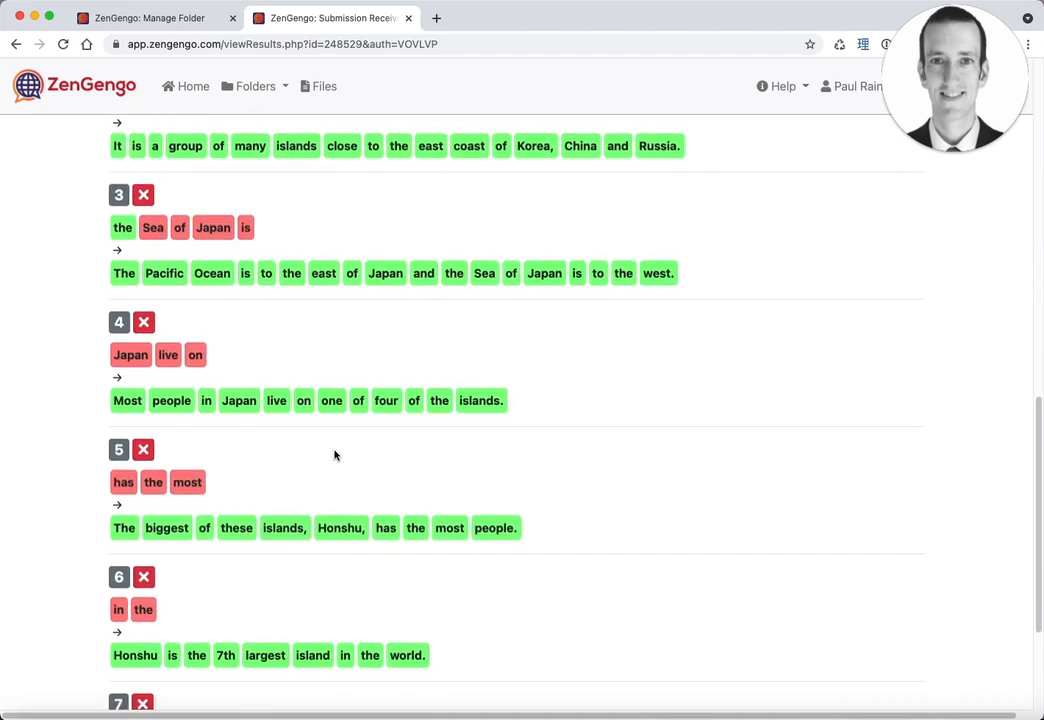
{"action": "scroll", "coordinate": [344, 414], "scroll_direction": "down", "scroll_amount": 3}
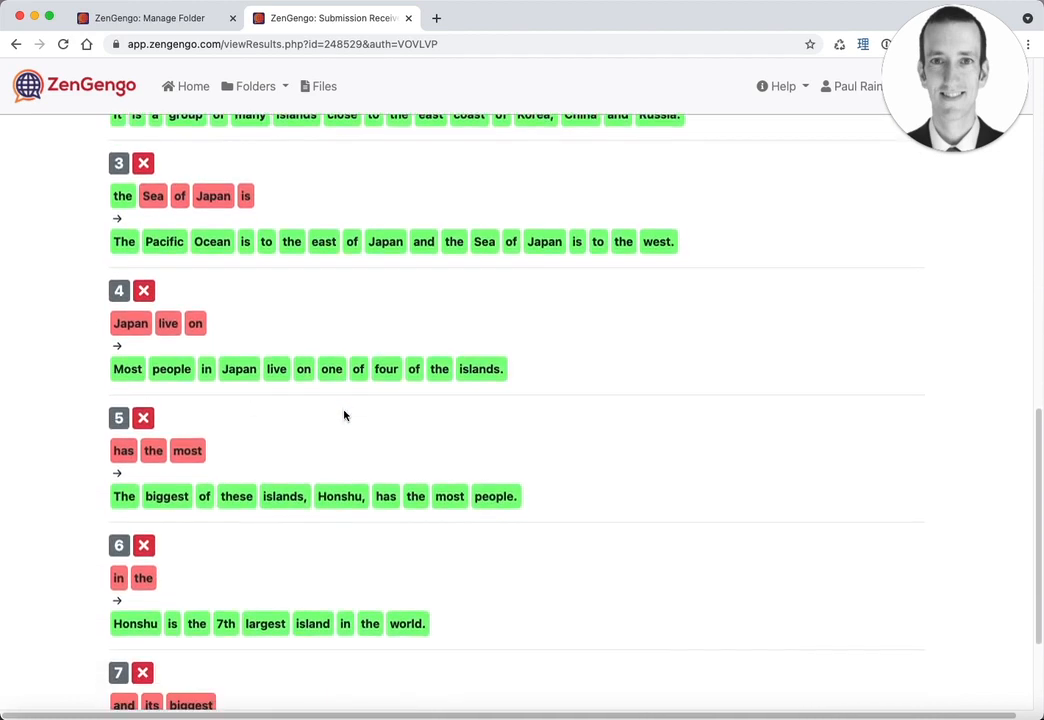
{"action": "scroll", "coordinate": [344, 414], "scroll_direction": "down", "scroll_amount": 1}
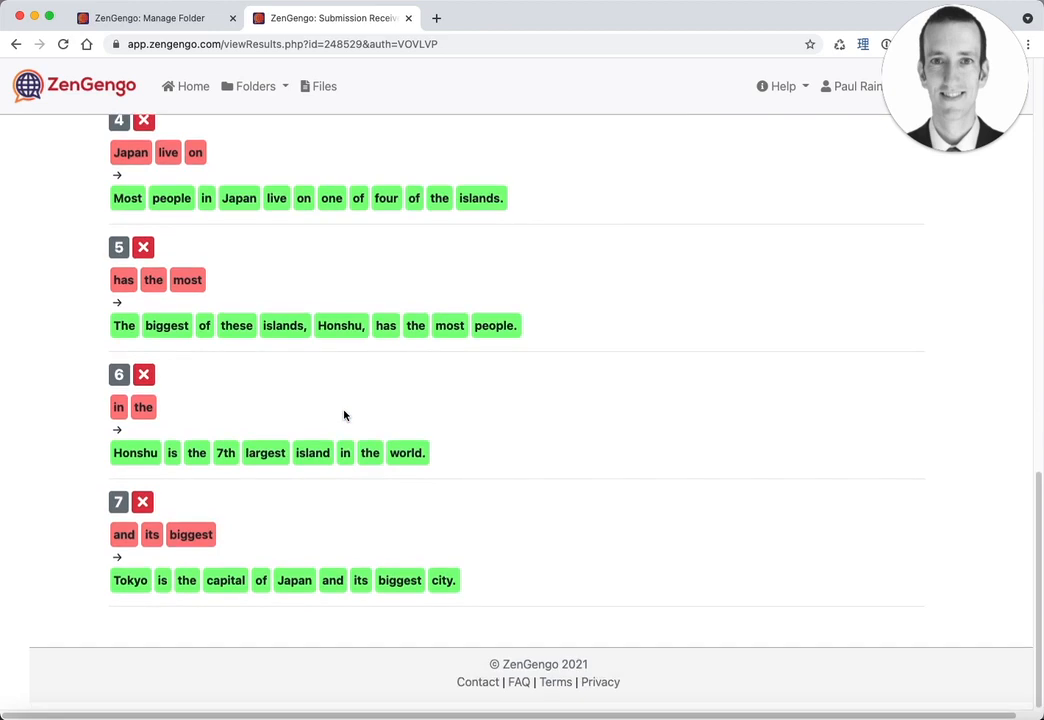
{"action": "scroll", "coordinate": [70, 380], "scroll_direction": "up", "scroll_amount": 5}
{"action": "left_click", "coordinate": [58, 358]}
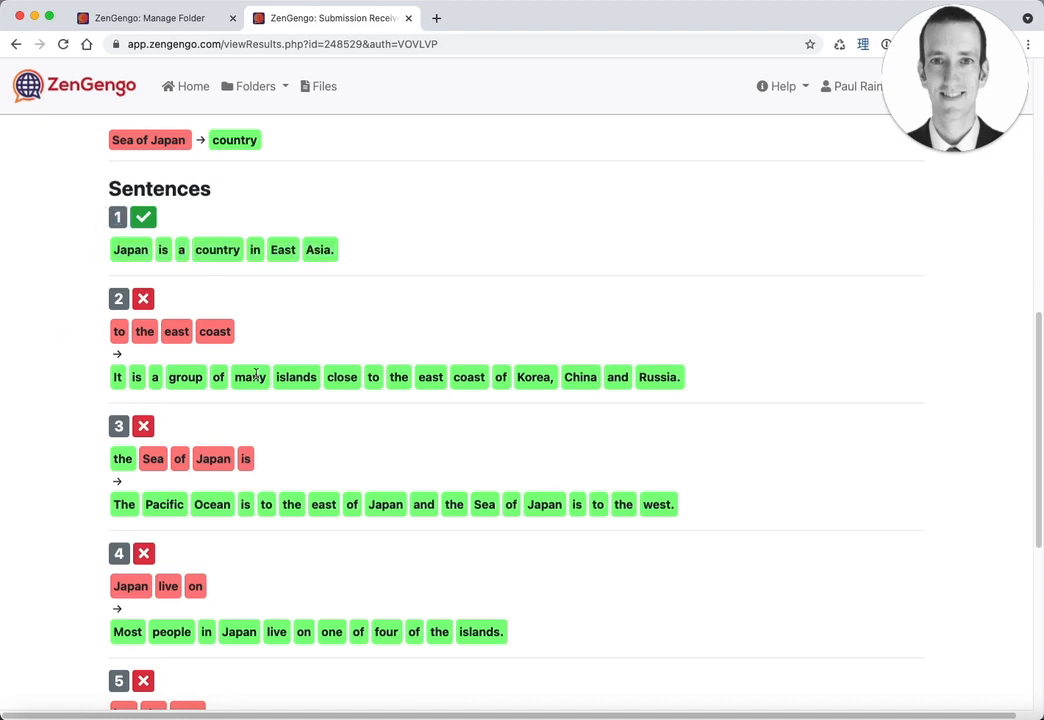
{"action": "scroll", "coordinate": [83, 434], "scroll_direction": "down", "scroll_amount": 5}
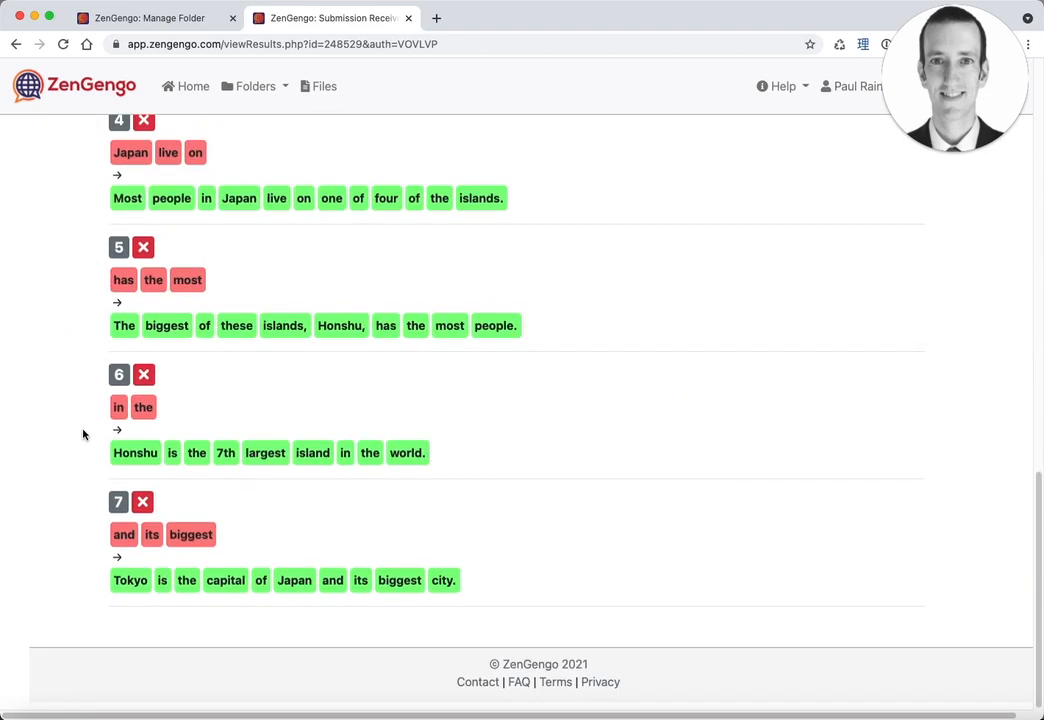
{"action": "scroll", "coordinate": [83, 434], "scroll_direction": "up", "scroll_amount": 15}
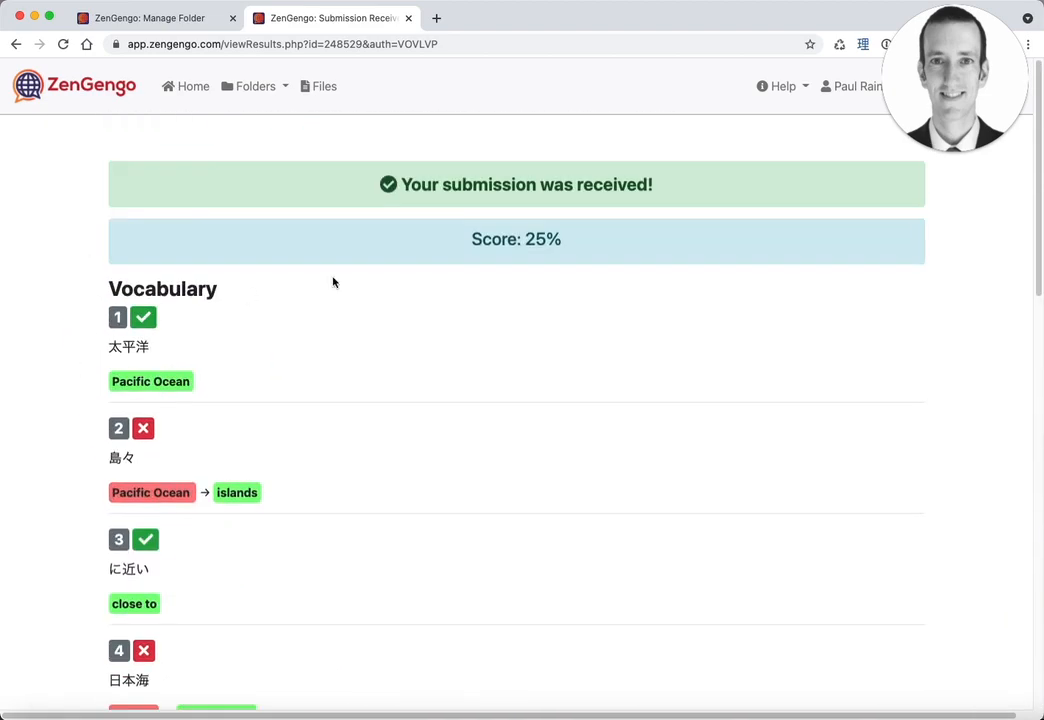
{"action": "left_click_drag", "start_coordinate": [643, 248], "coordinate": [384, 238]}
{"action": "left_click", "coordinate": [376, 235]}
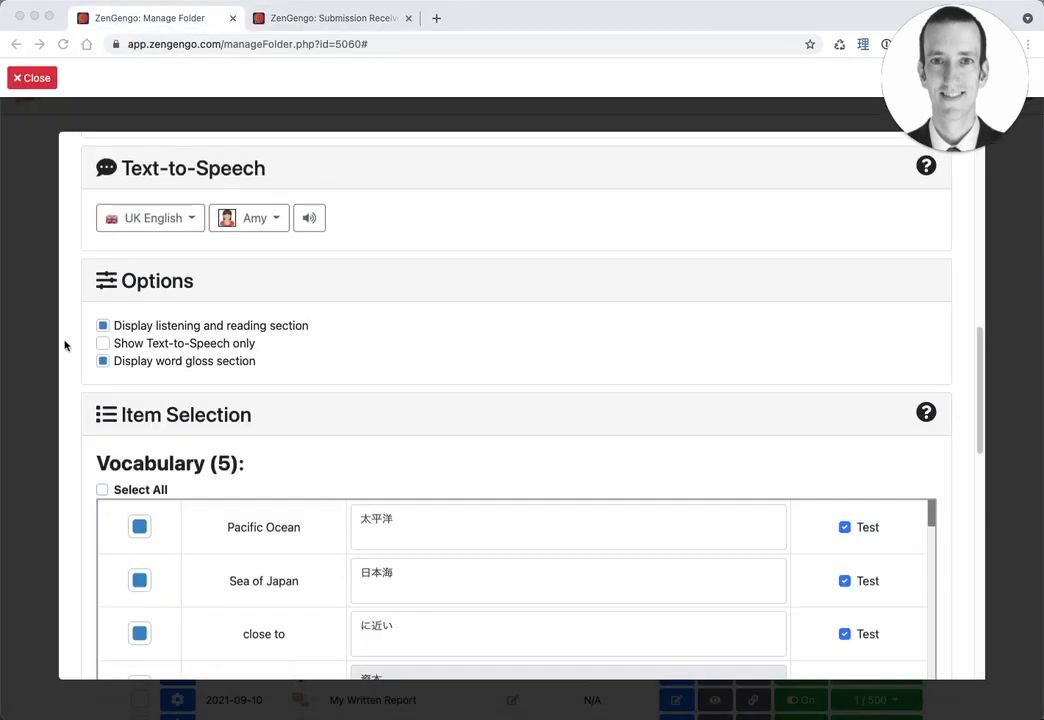
Step: Turn off the word gloss section in the assignment's options and save the update
{"action": "left_click", "coordinate": [71, 341]}
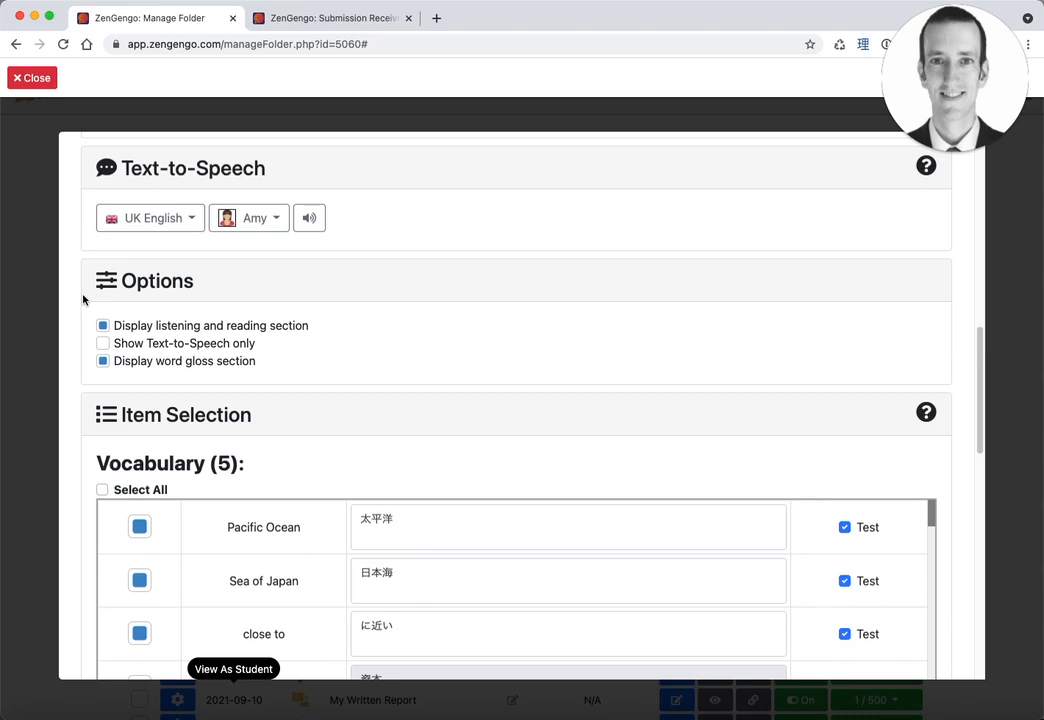
{"action": "left_click", "coordinate": [218, 368]}
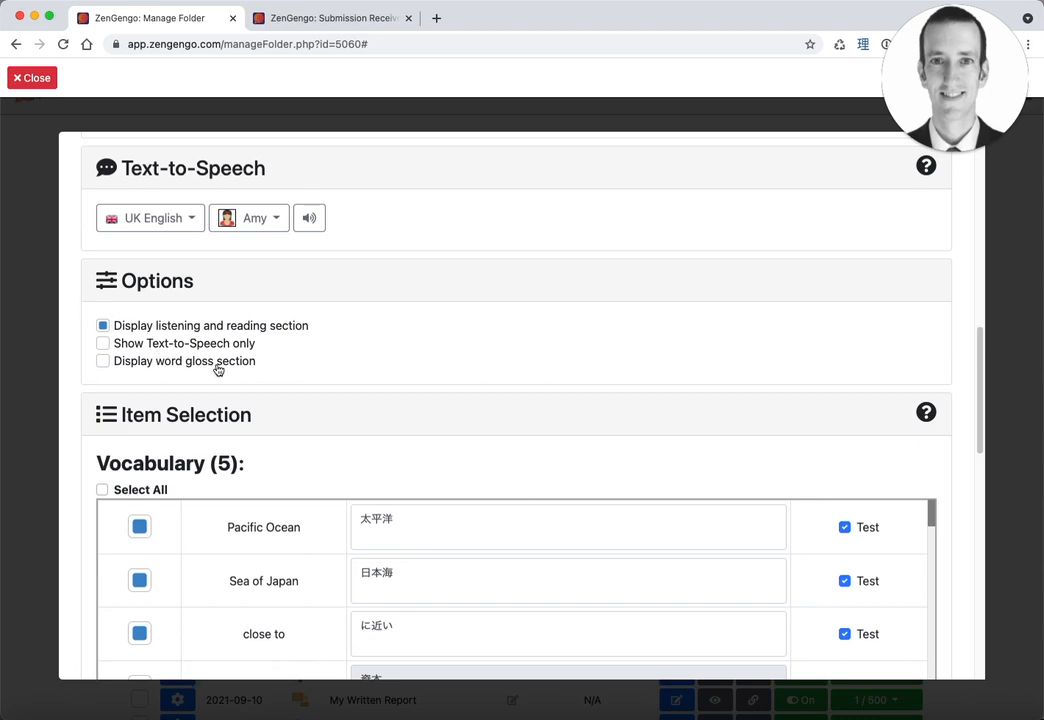
{"action": "scroll", "coordinate": [210, 440], "scroll_direction": "down", "scroll_amount": 3}
{"action": "scroll", "coordinate": [342, 536], "scroll_direction": "down", "scroll_amount": 3}
{"action": "scroll", "coordinate": [127, 530], "scroll_direction": "down", "scroll_amount": 8}
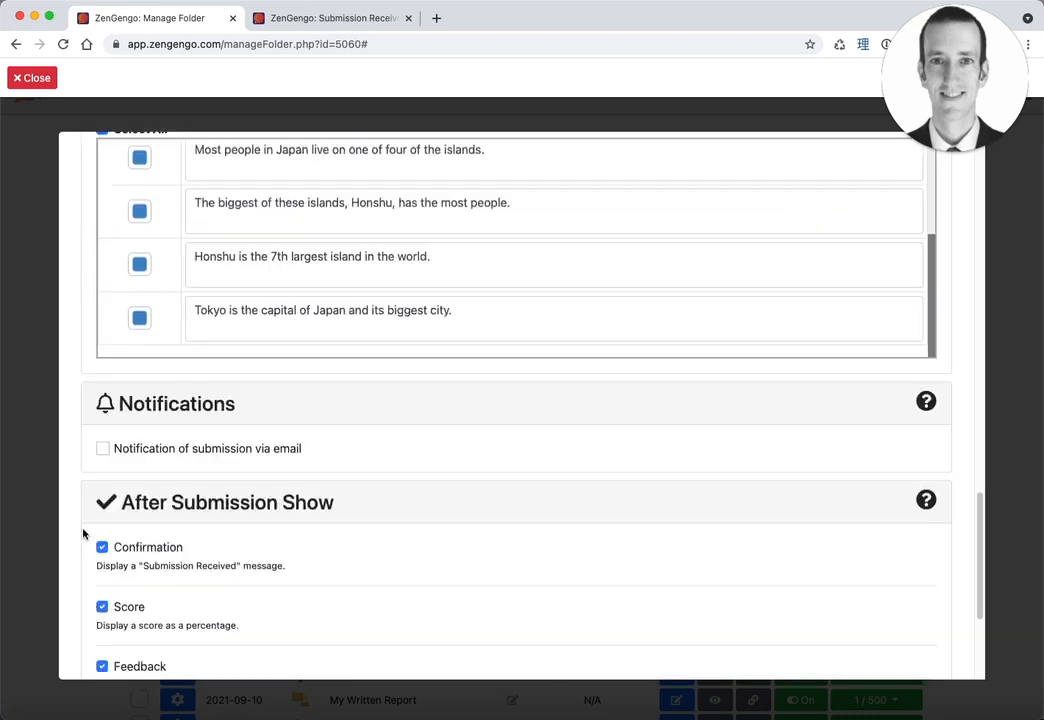
{"action": "left_click", "coordinate": [450, 632]}
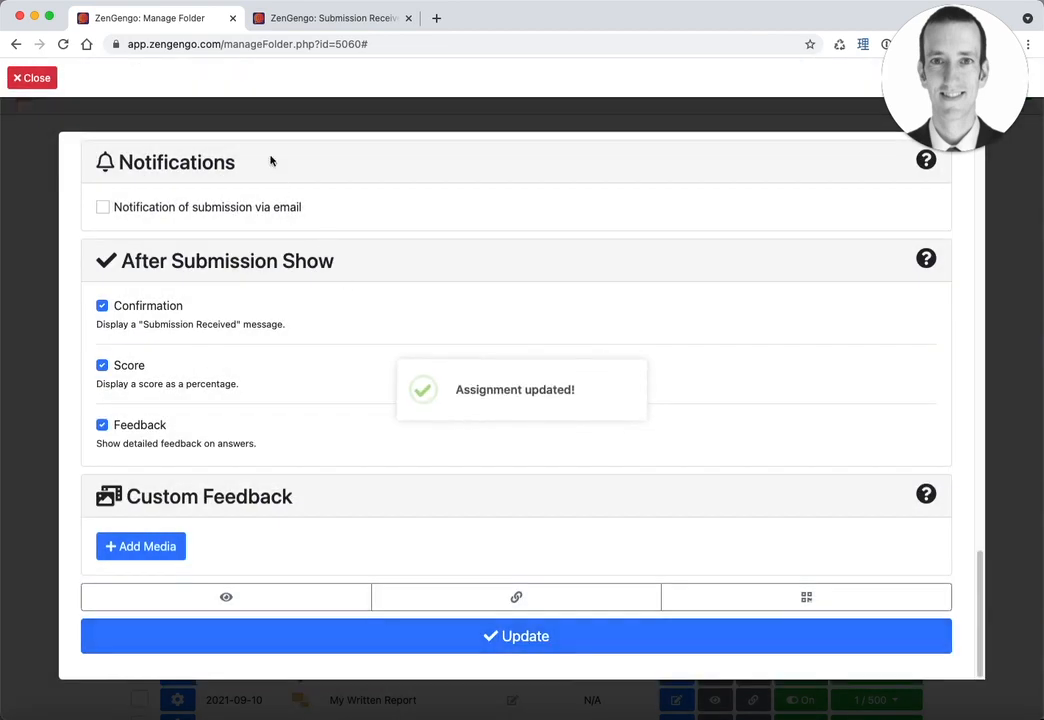
Step: Reopen the assignment in the student view and advance from the reading text to check that the word gloss section is skipped
{"action": "left_click", "coordinate": [319, 22]}
{"action": "left_click", "coordinate": [63, 45]}
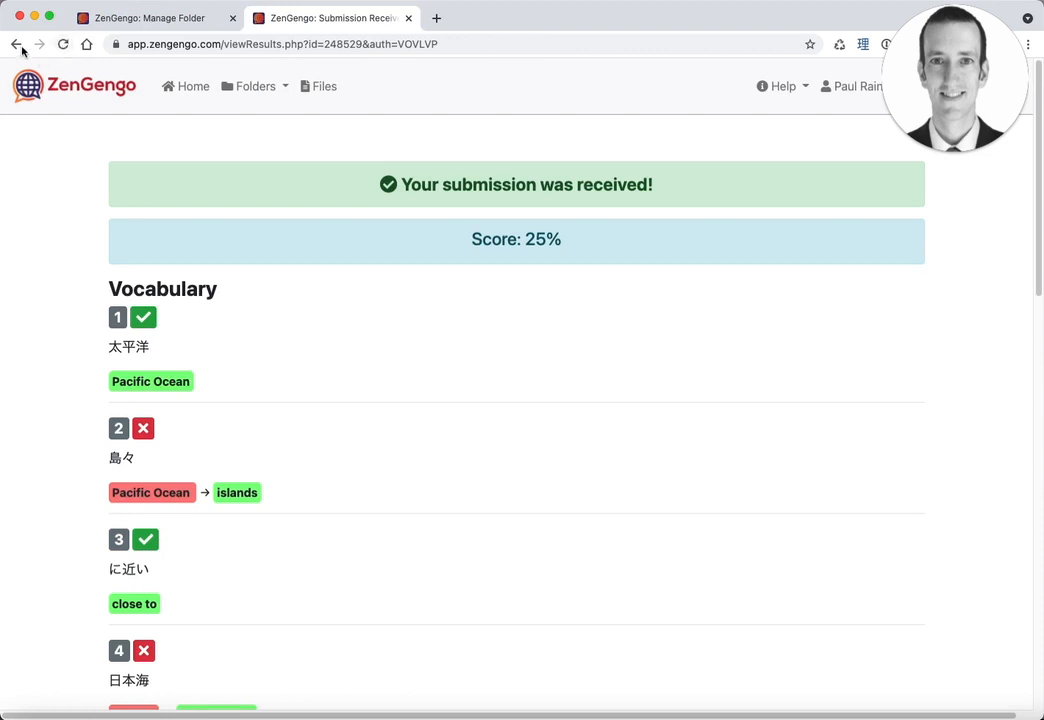
{"action": "left_click", "coordinate": [18, 46]}
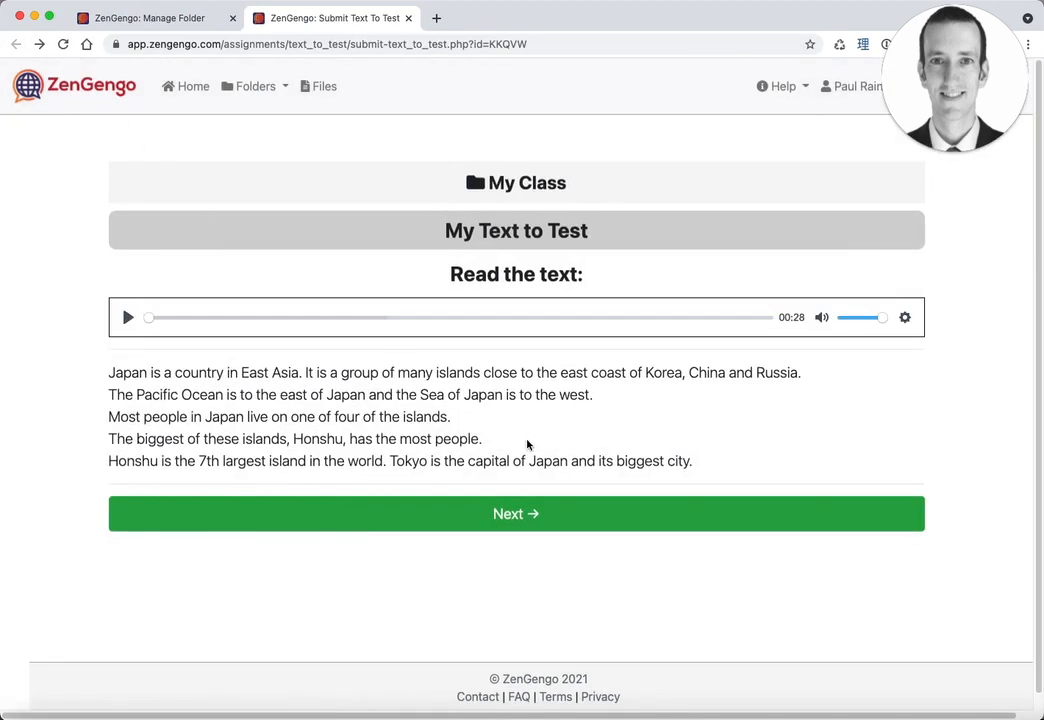
{"action": "left_click", "coordinate": [534, 515]}
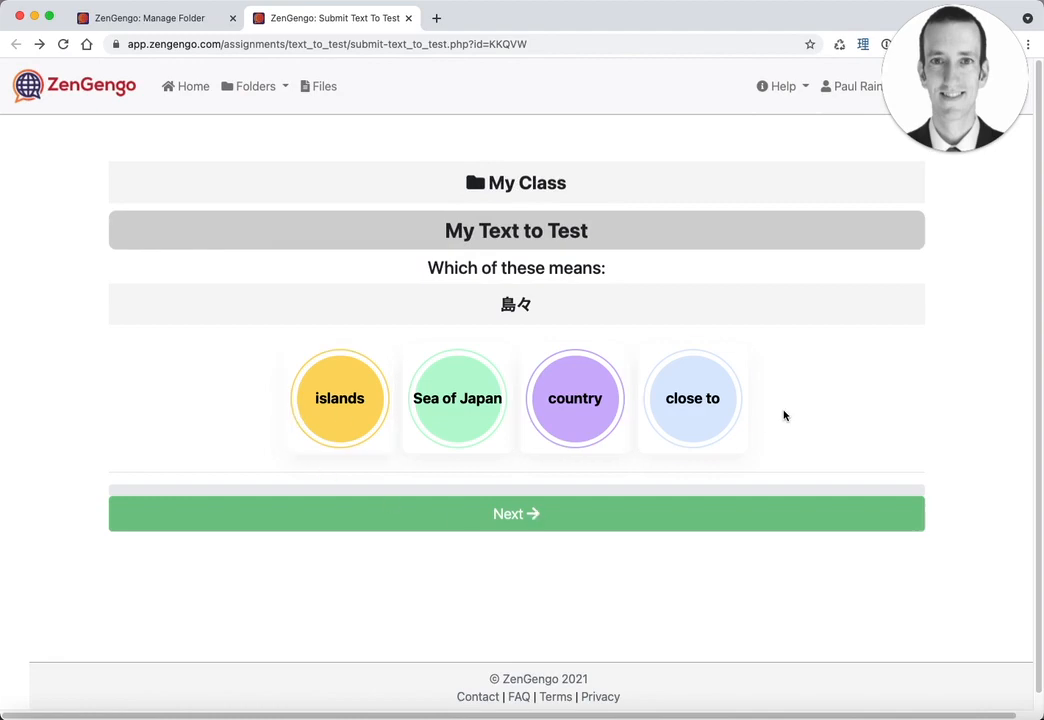
Step: Enable the Show Text-to-Speech only option in the assignment's settings and save the update
{"action": "left_click", "coordinate": [150, 18]}
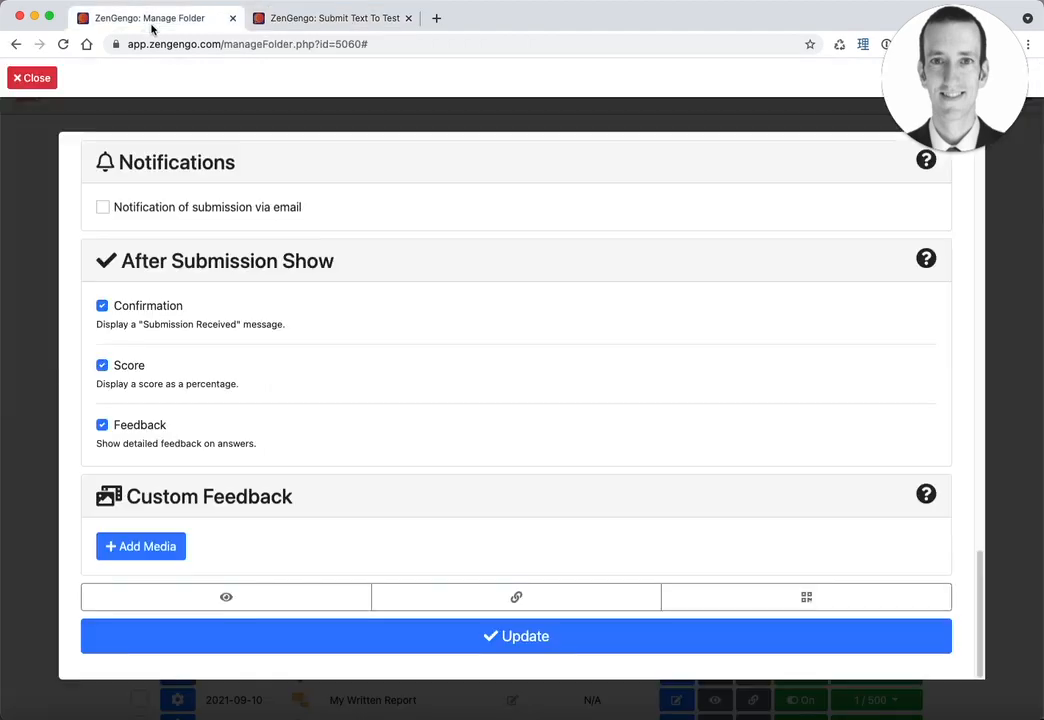
{"action": "scroll", "coordinate": [181, 300], "scroll_direction": "up", "scroll_amount": 2}
{"action": "scroll", "coordinate": [181, 300], "scroll_direction": "up", "scroll_amount": 10}
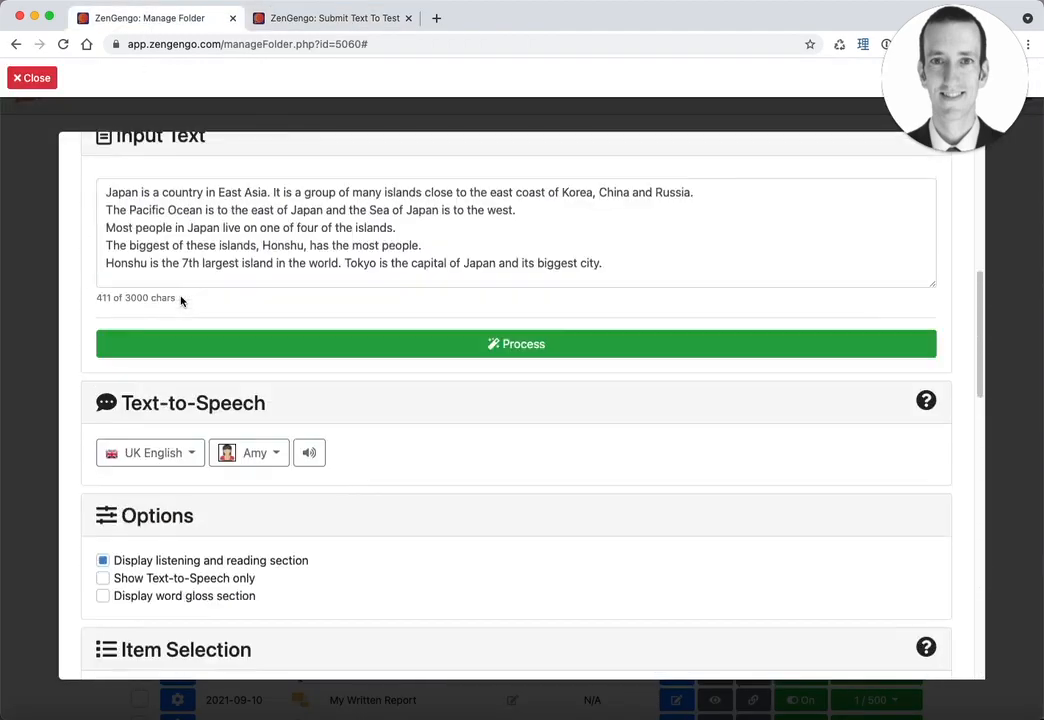
{"action": "scroll", "coordinate": [181, 300], "scroll_direction": "down", "scroll_amount": 5}
{"action": "scroll", "coordinate": [181, 300], "scroll_direction": "up", "scroll_amount": 2}
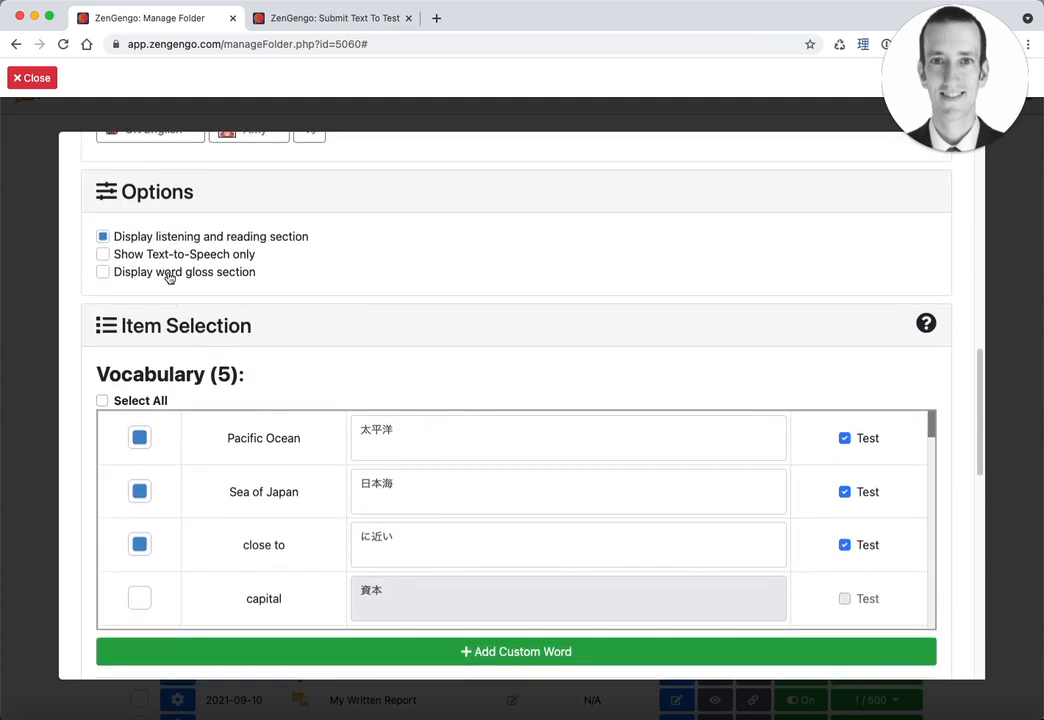
{"action": "scroll", "coordinate": [342, 317], "scroll_direction": "up", "scroll_amount": 1}
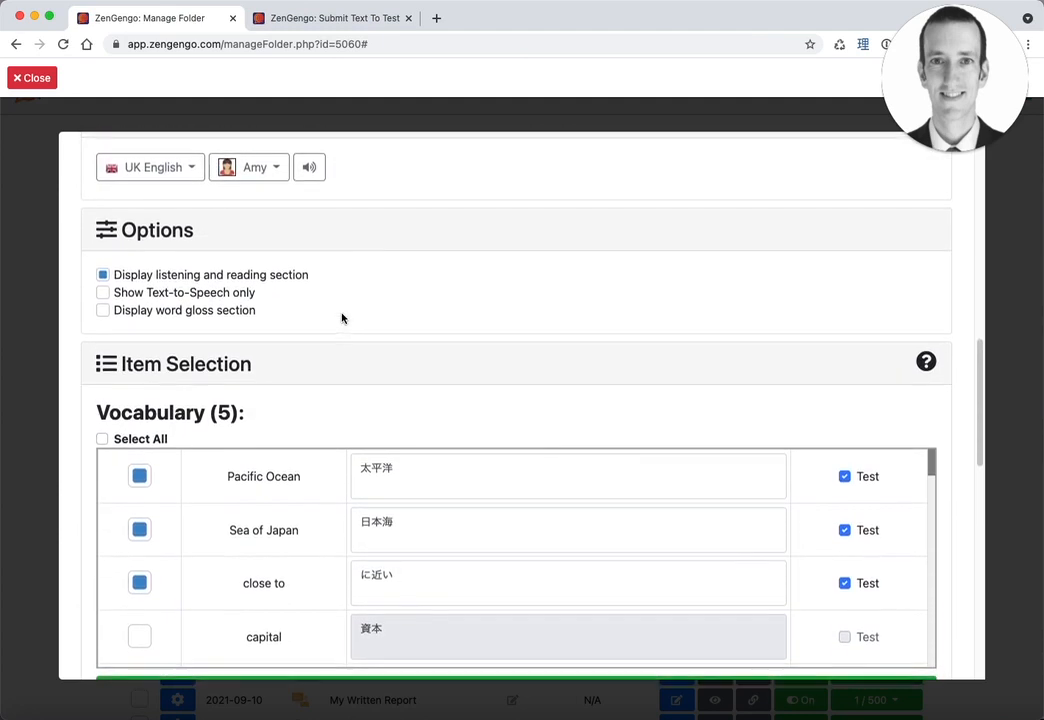
{"action": "left_click", "coordinate": [230, 297]}
{"action": "scroll", "coordinate": [82, 380], "scroll_direction": "down", "scroll_amount": 15}
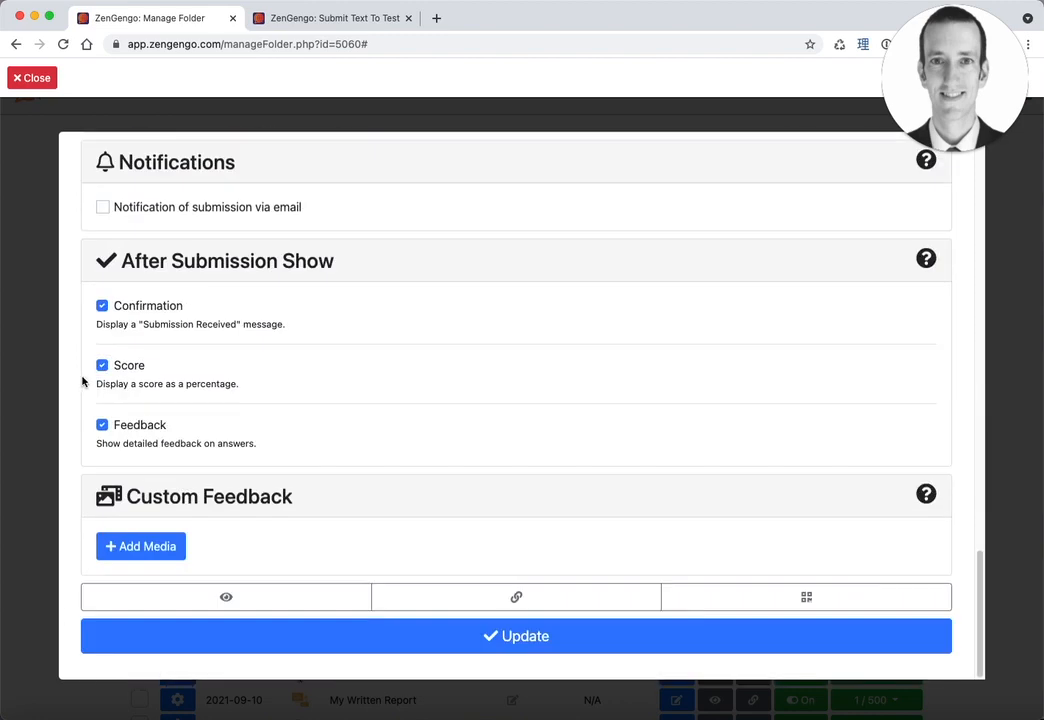
{"action": "left_click", "coordinate": [546, 638]}
Step: Reload the assignment in the student view to check how the text is presented with Text-to-Speech only
{"action": "left_click", "coordinate": [262, 24]}
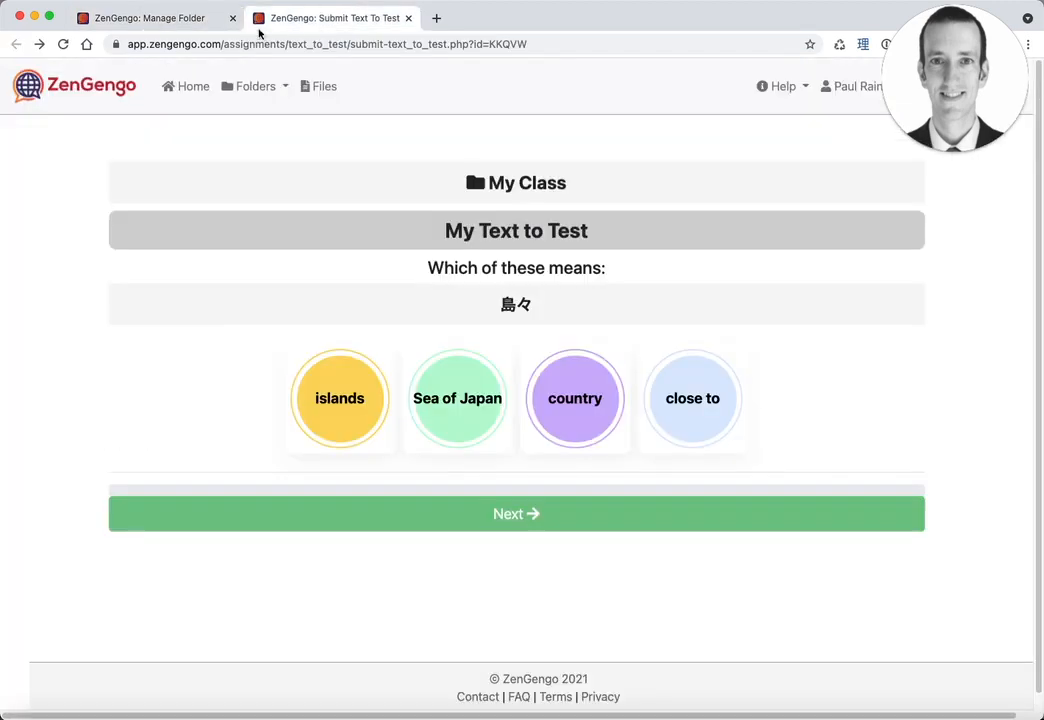
{"action": "left_click", "coordinate": [63, 45]}
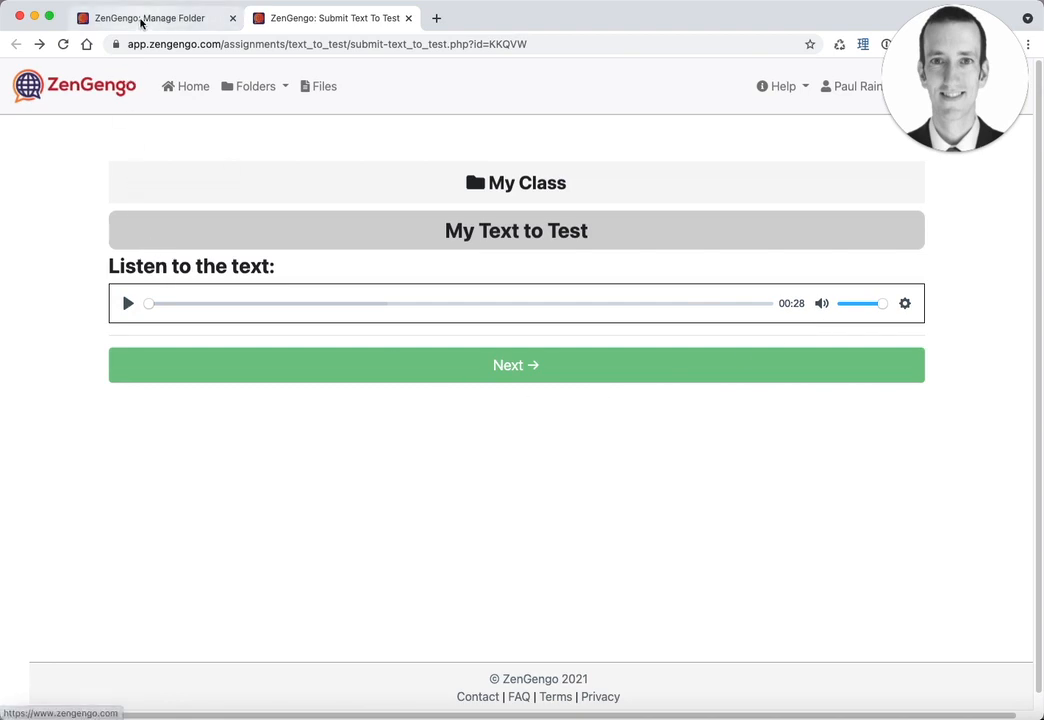
Step: Clear the assignment's Text-to-Speech voice selection, turn on the word gloss section, and save the update
{"action": "left_click", "coordinate": [140, 19]}
{"action": "scroll", "coordinate": [312, 366], "scroll_direction": "up", "scroll_amount": 5}
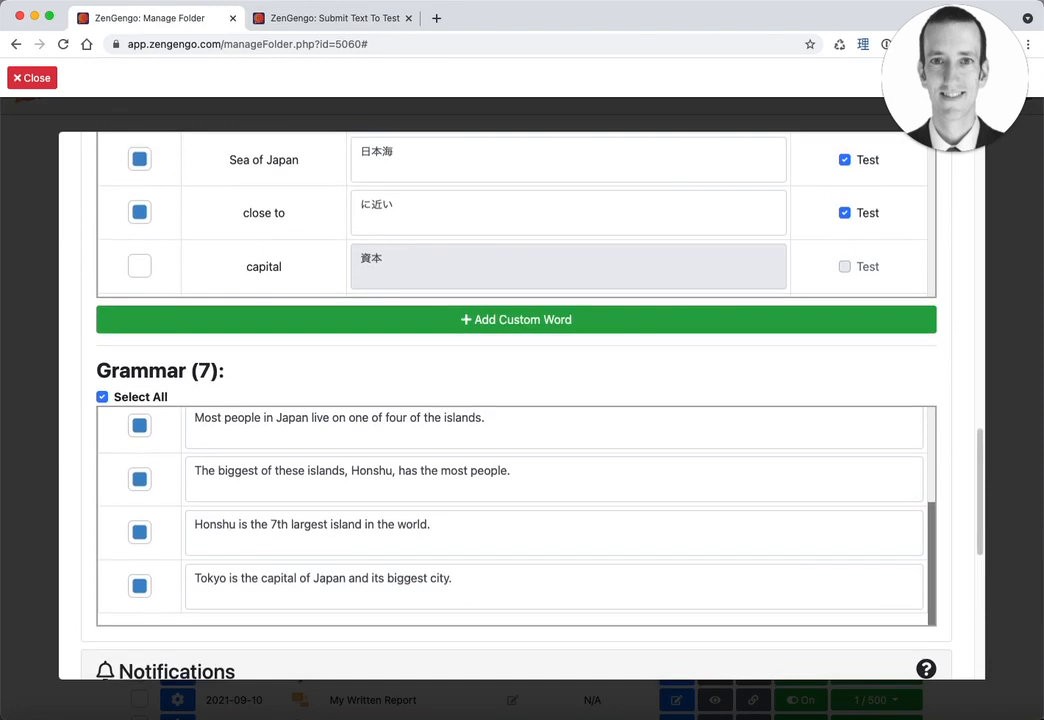
{"action": "scroll", "coordinate": [287, 338], "scroll_direction": "up", "scroll_amount": 5}
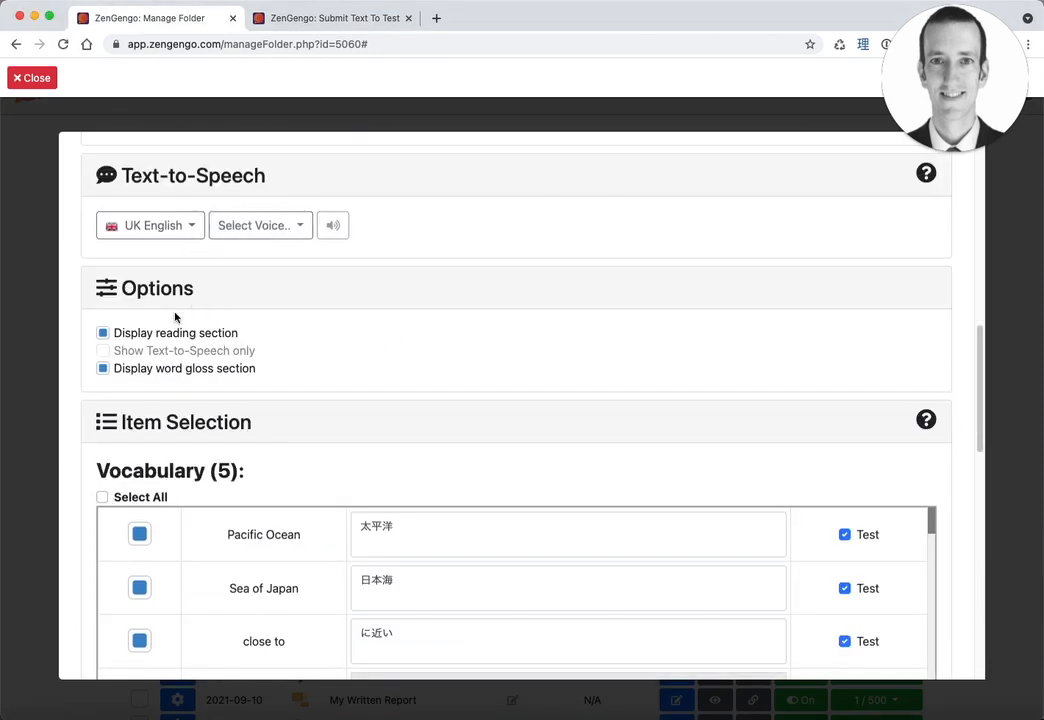
{"action": "scroll", "coordinate": [96, 438], "scroll_direction": "down", "scroll_amount": 15}
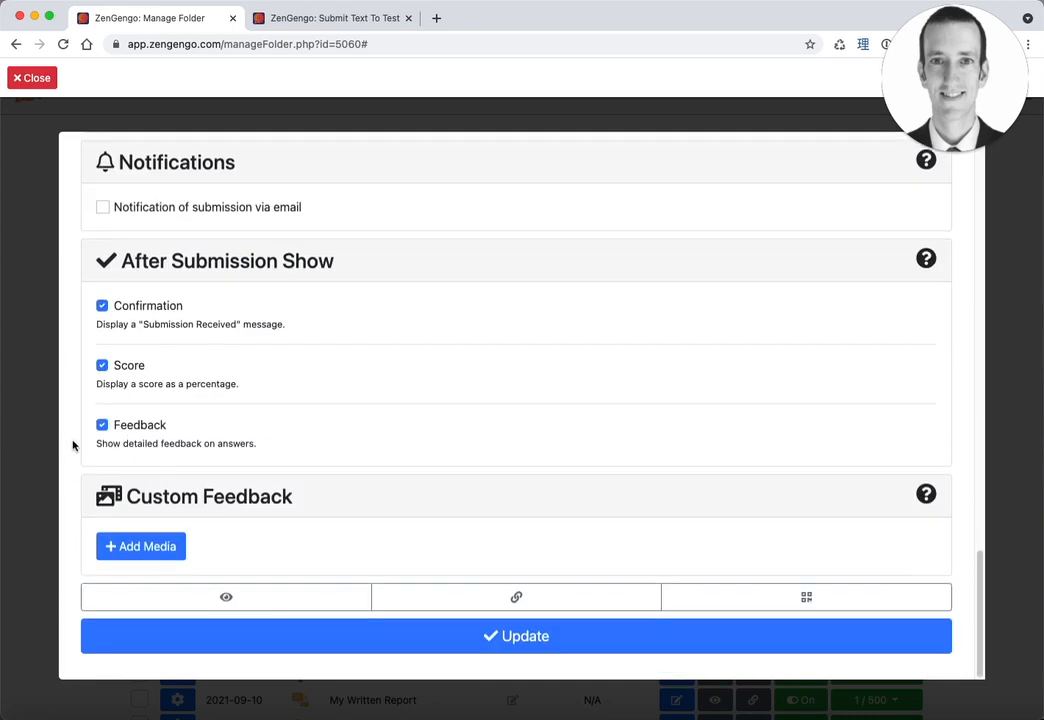
{"action": "left_click", "coordinate": [487, 636]}
Step: Reload the assignment in the student view to check the reading section without Text-to-Speech, and return to the assignment's settings
{"action": "left_click", "coordinate": [310, 19]}
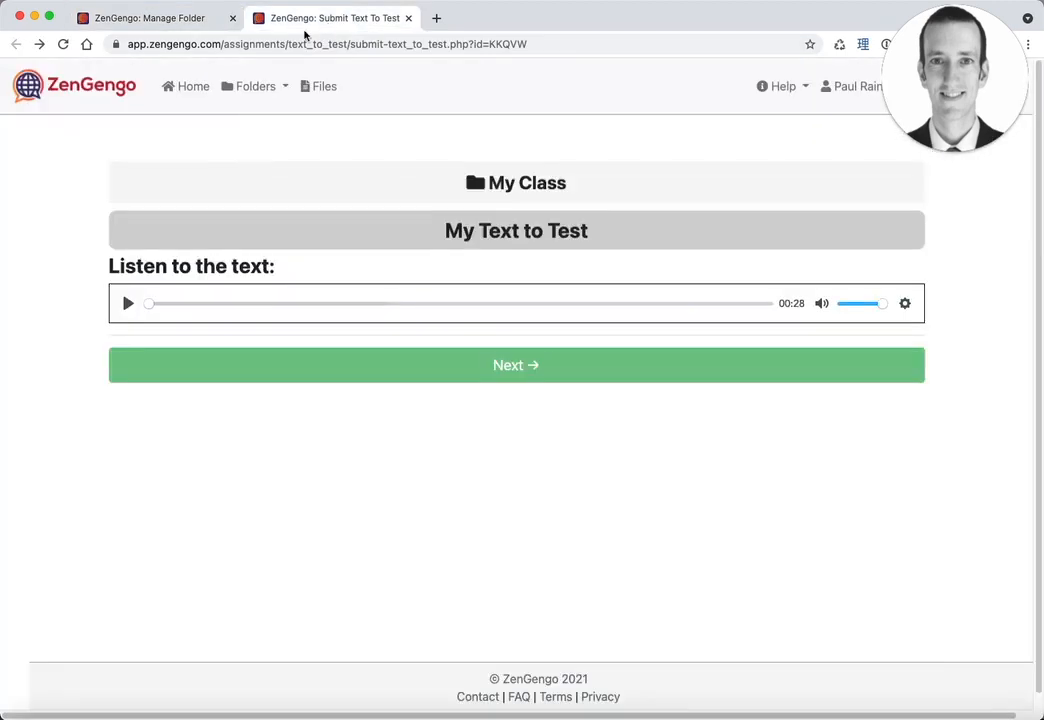
{"action": "left_click", "coordinate": [63, 44]}
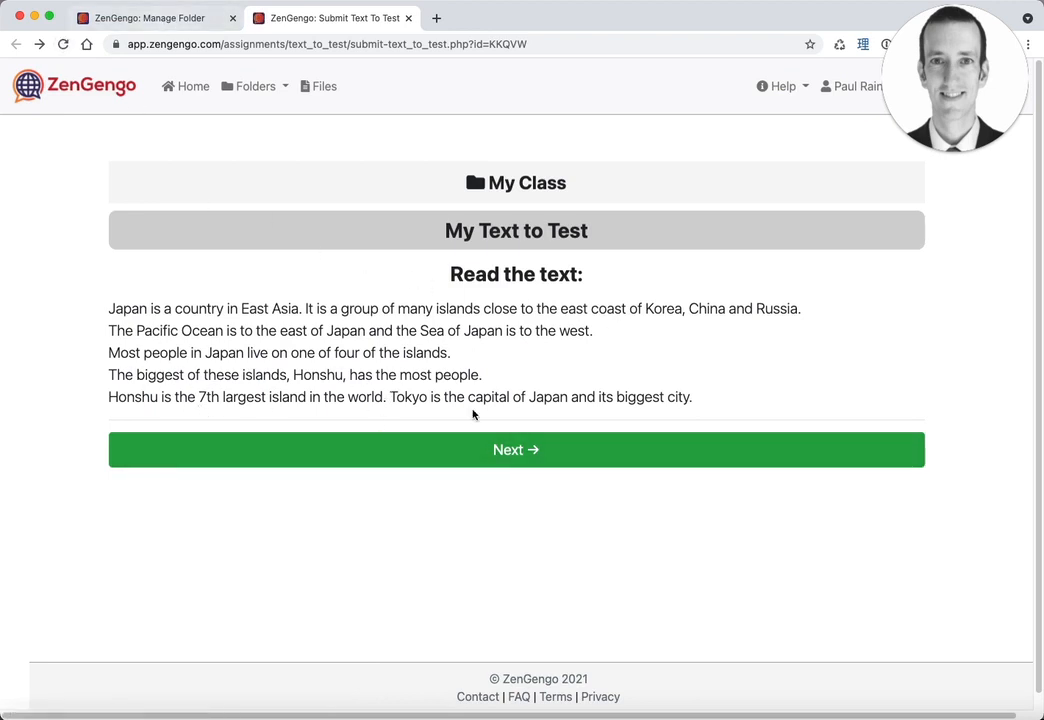
{"action": "left_click", "coordinate": [140, 20]}
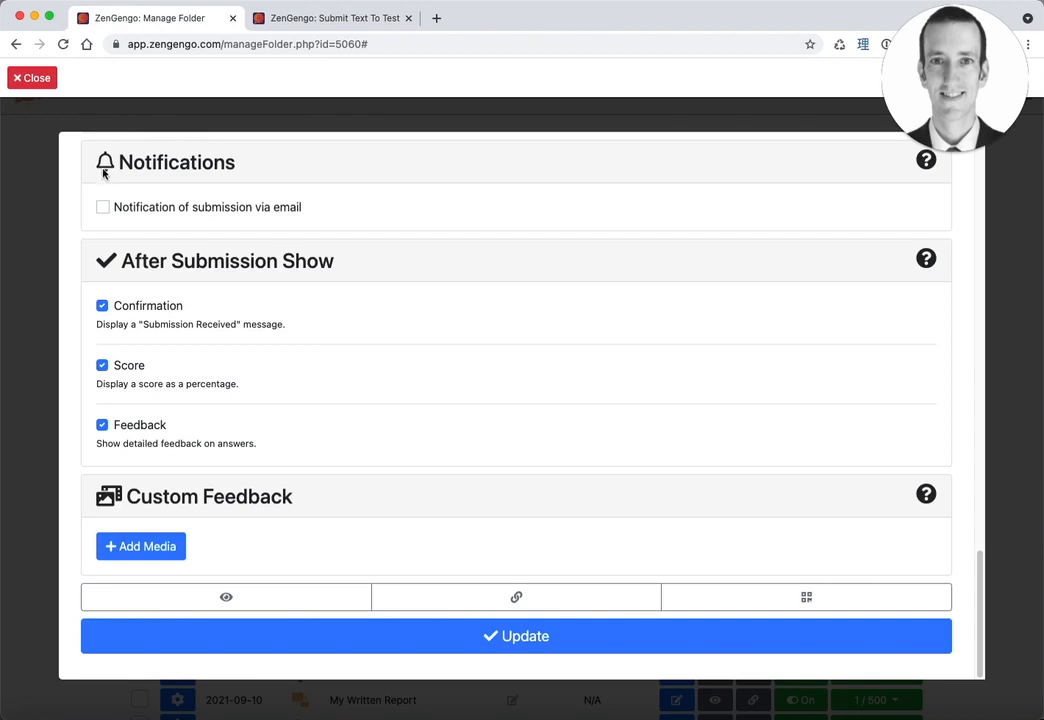